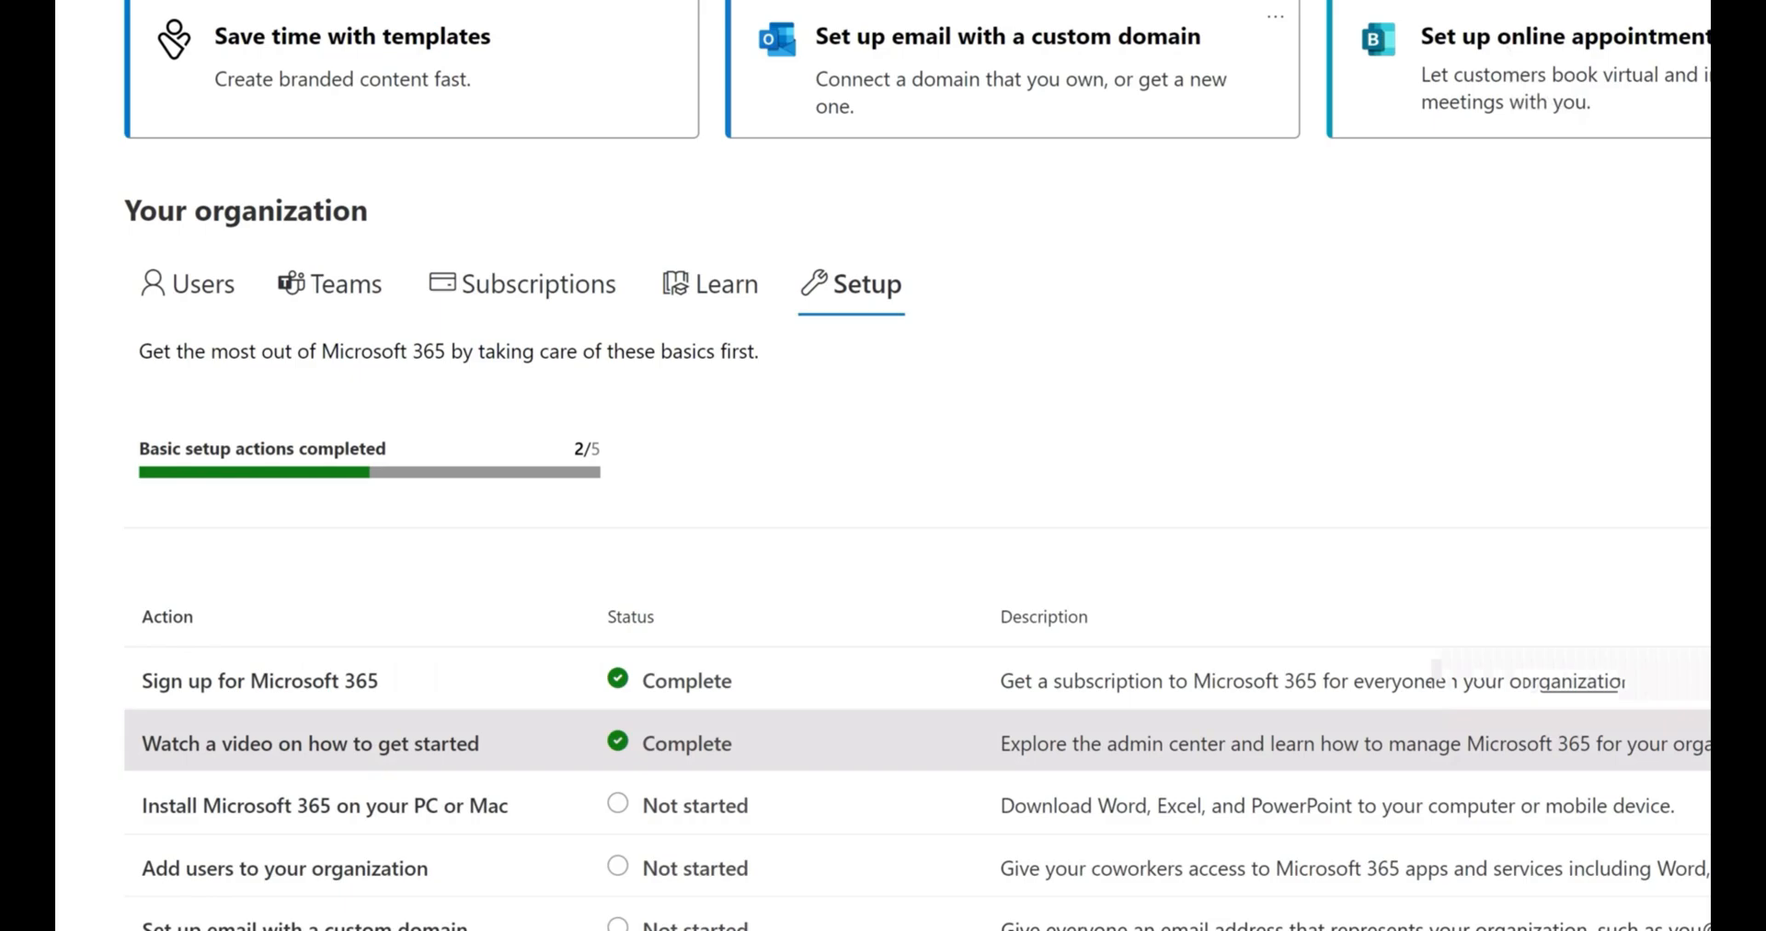
Install Microsoft 365 on this computer from the setup actions by running OfficeSetup (1).exe, then close the installation windows
left_click(782, 808)
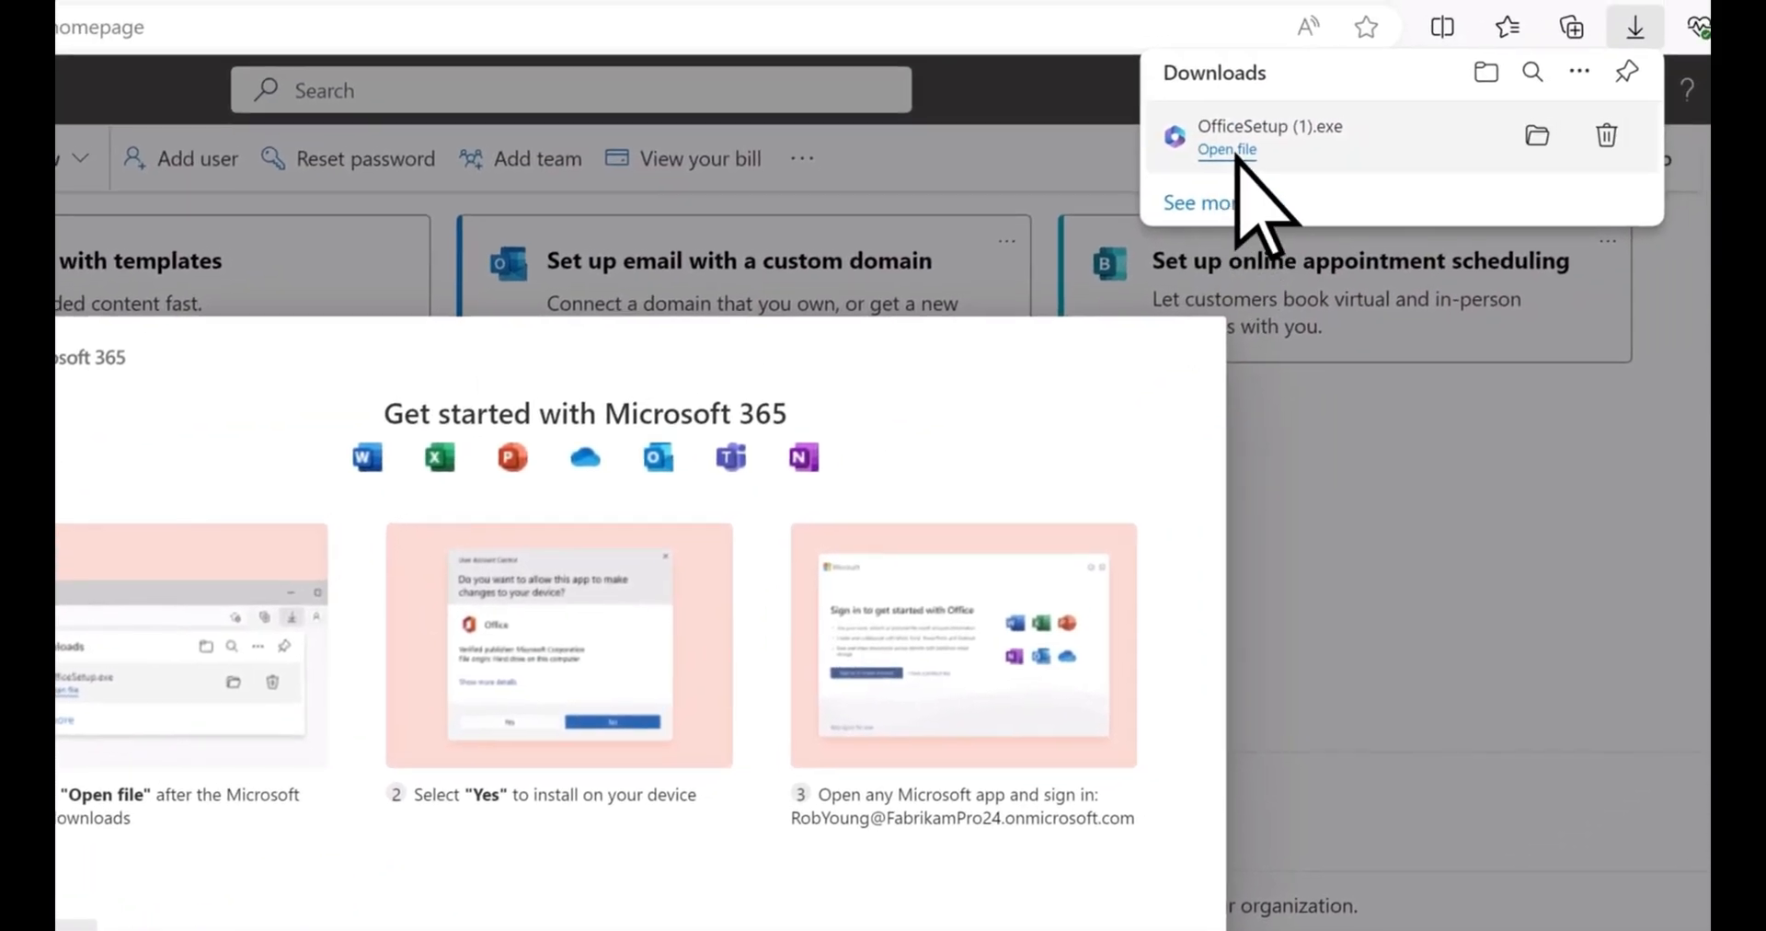
left_click(1227, 149)
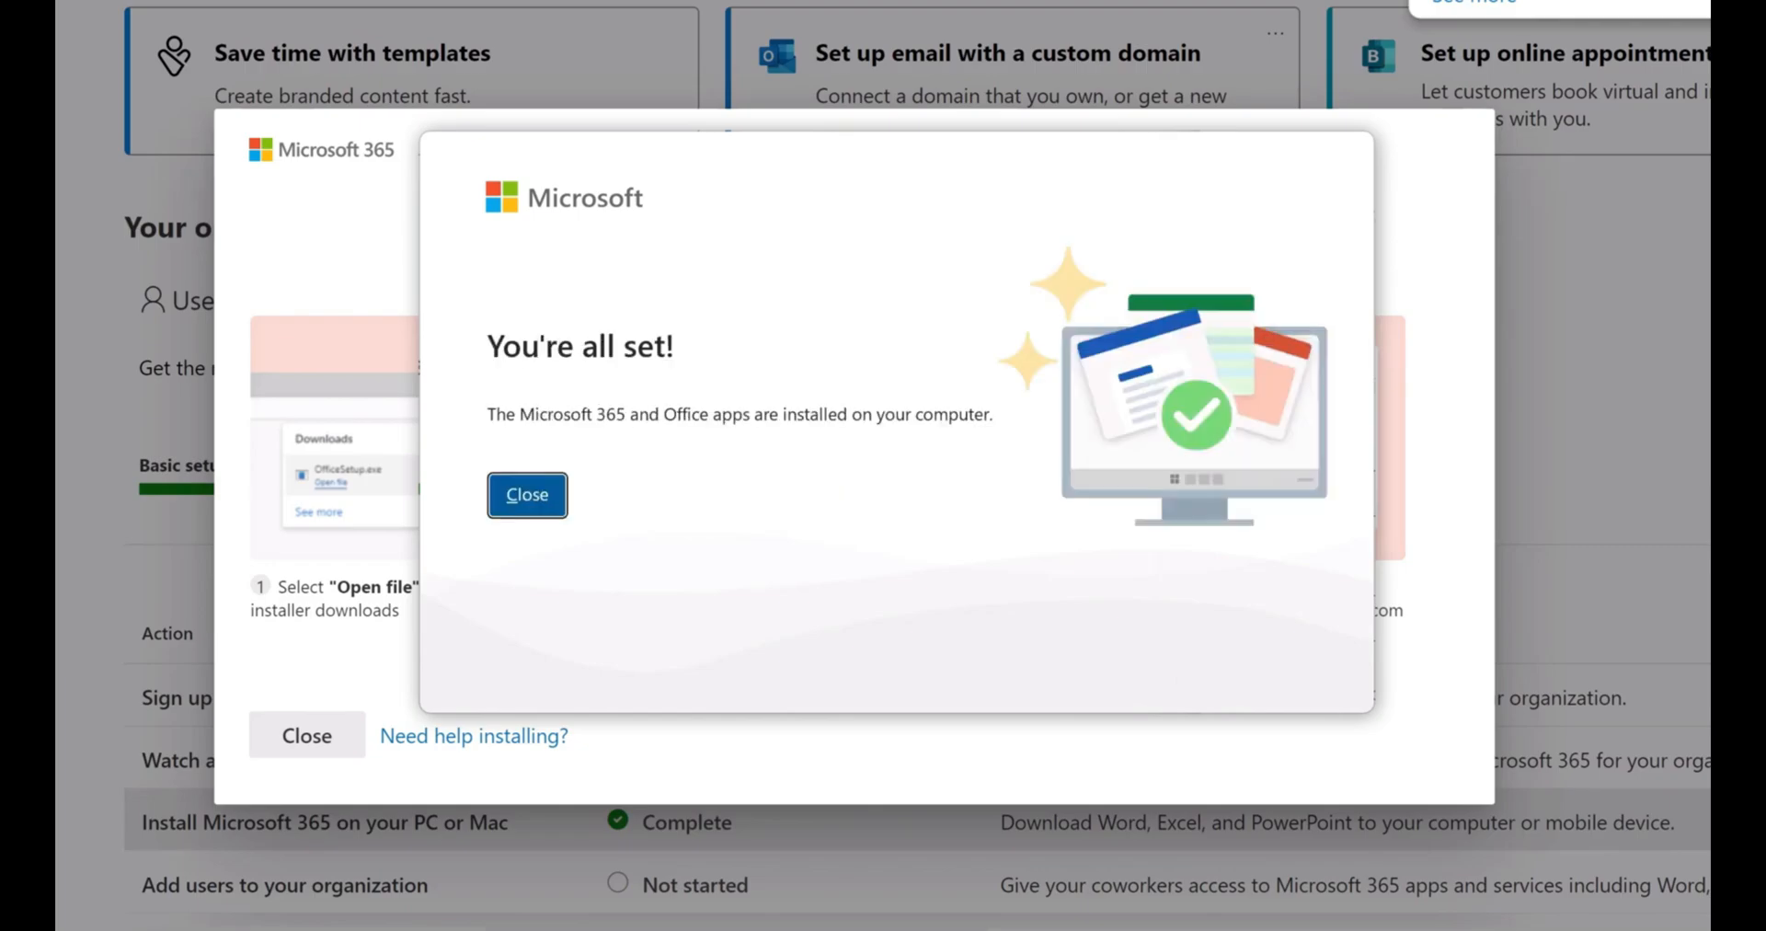
left_click(530, 489)
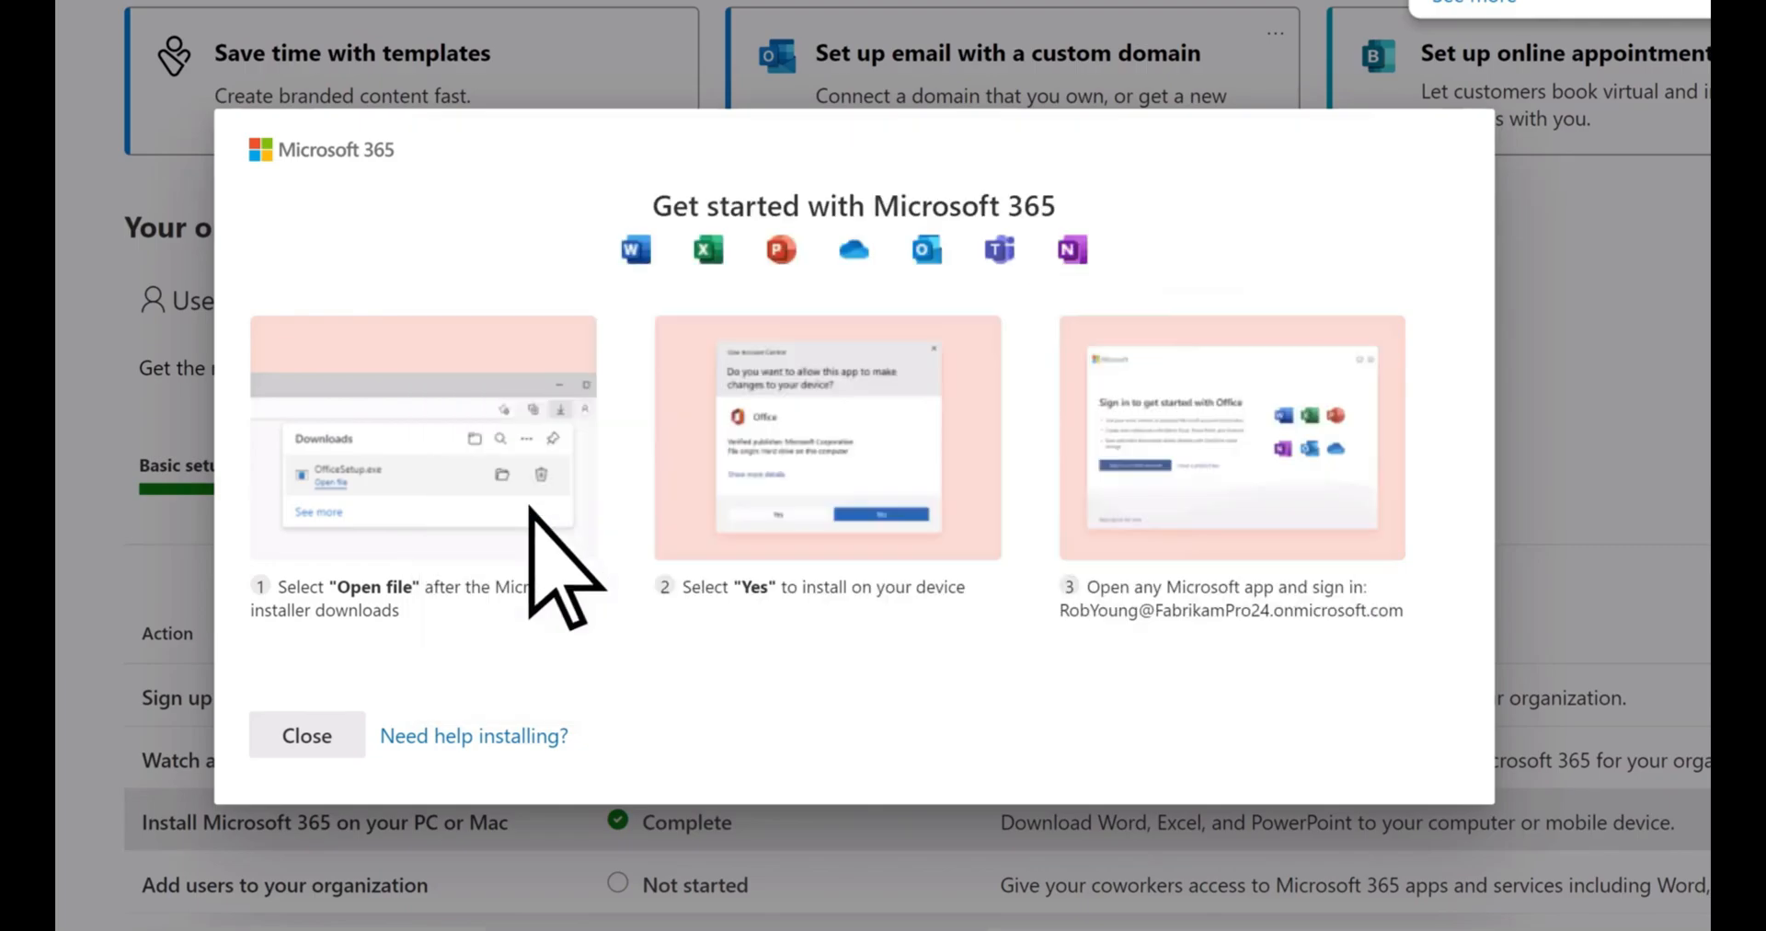
left_click(340, 736)
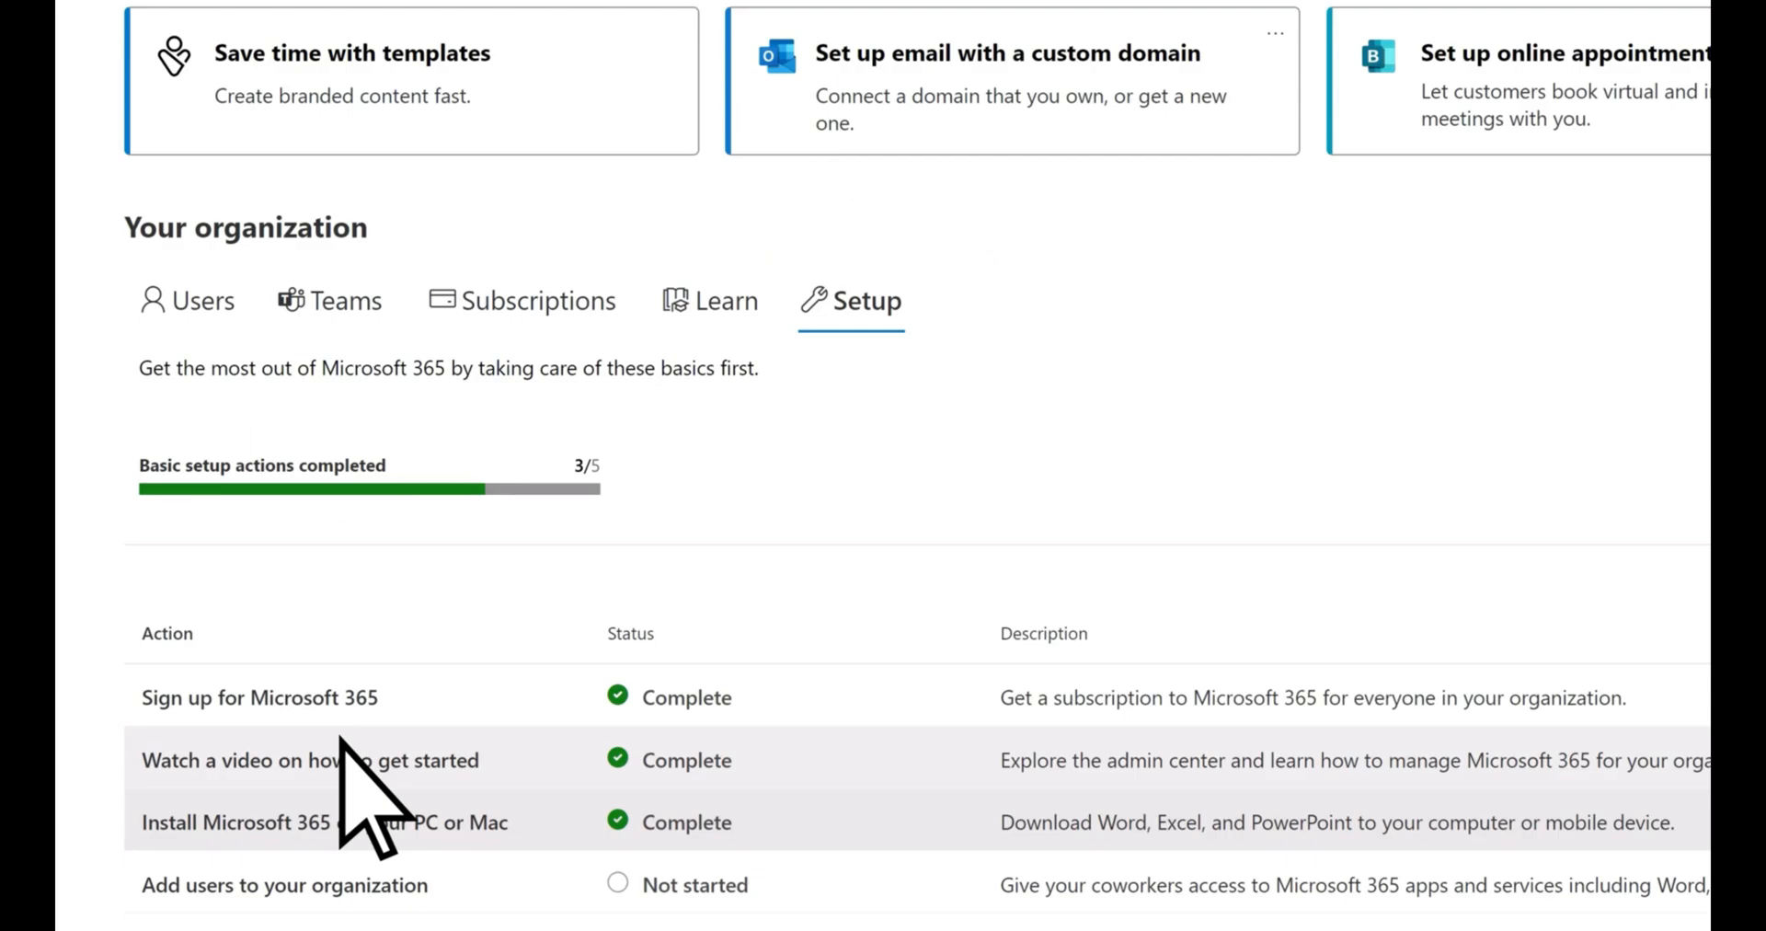
Start adding a user to the organization and fill in the first name, last name and sign-in username
scroll(426, 769, "down", 2)
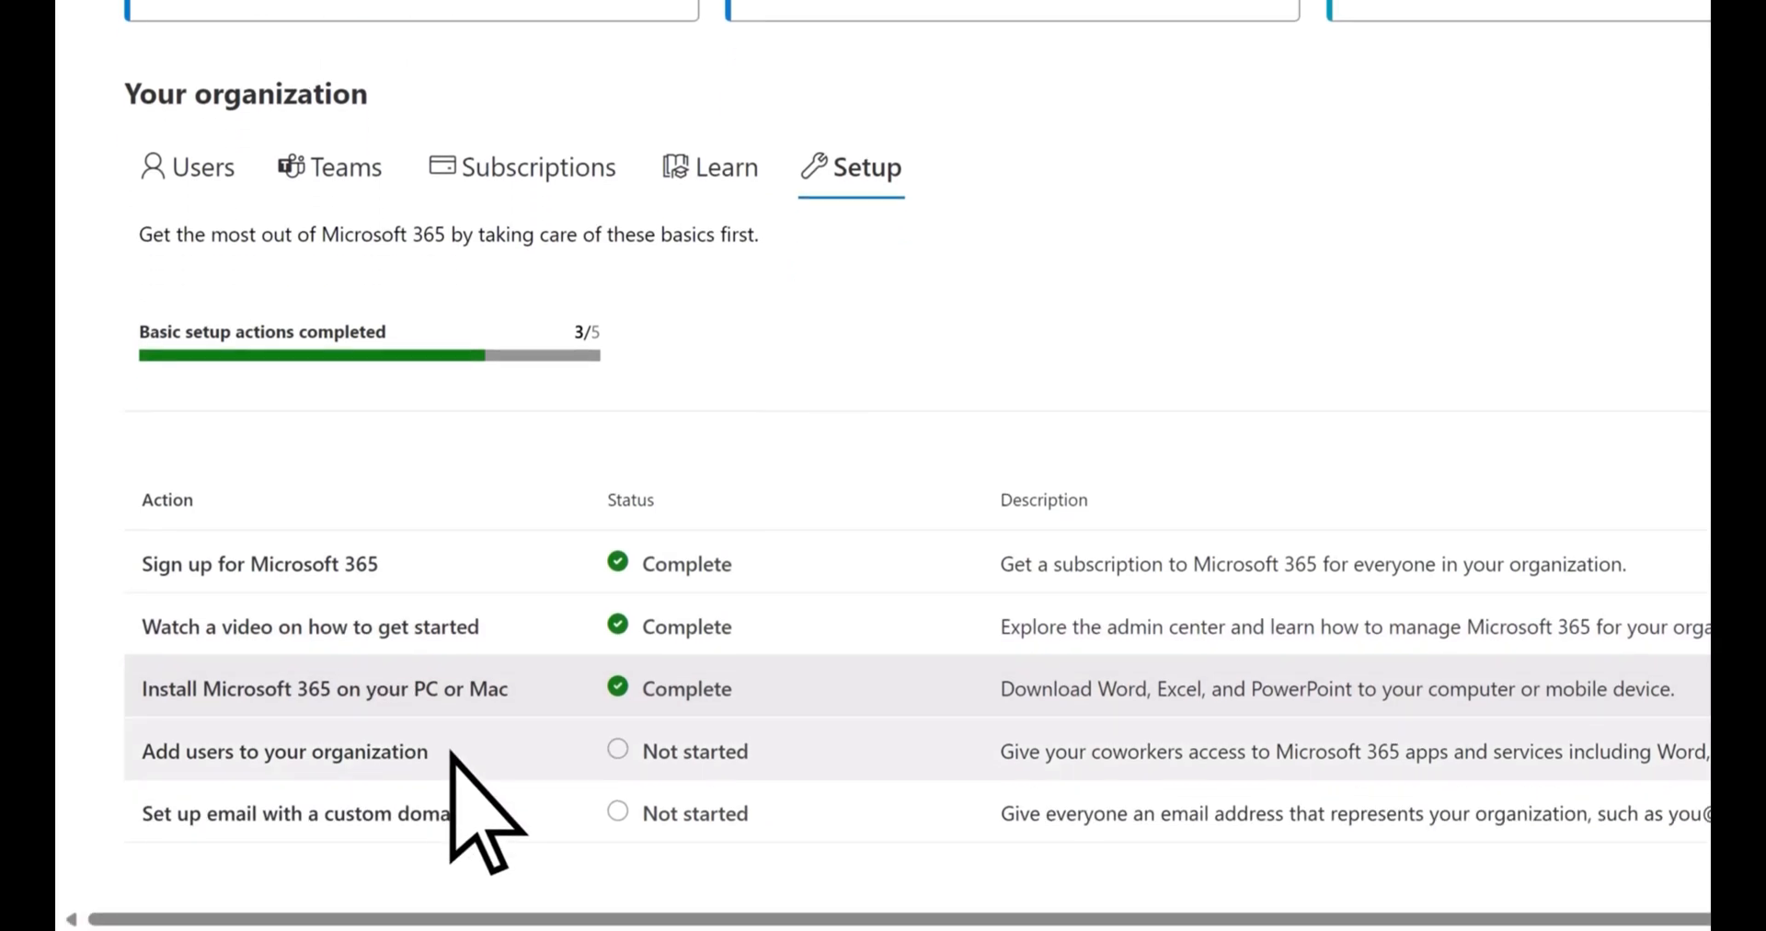
left_click(450, 753)
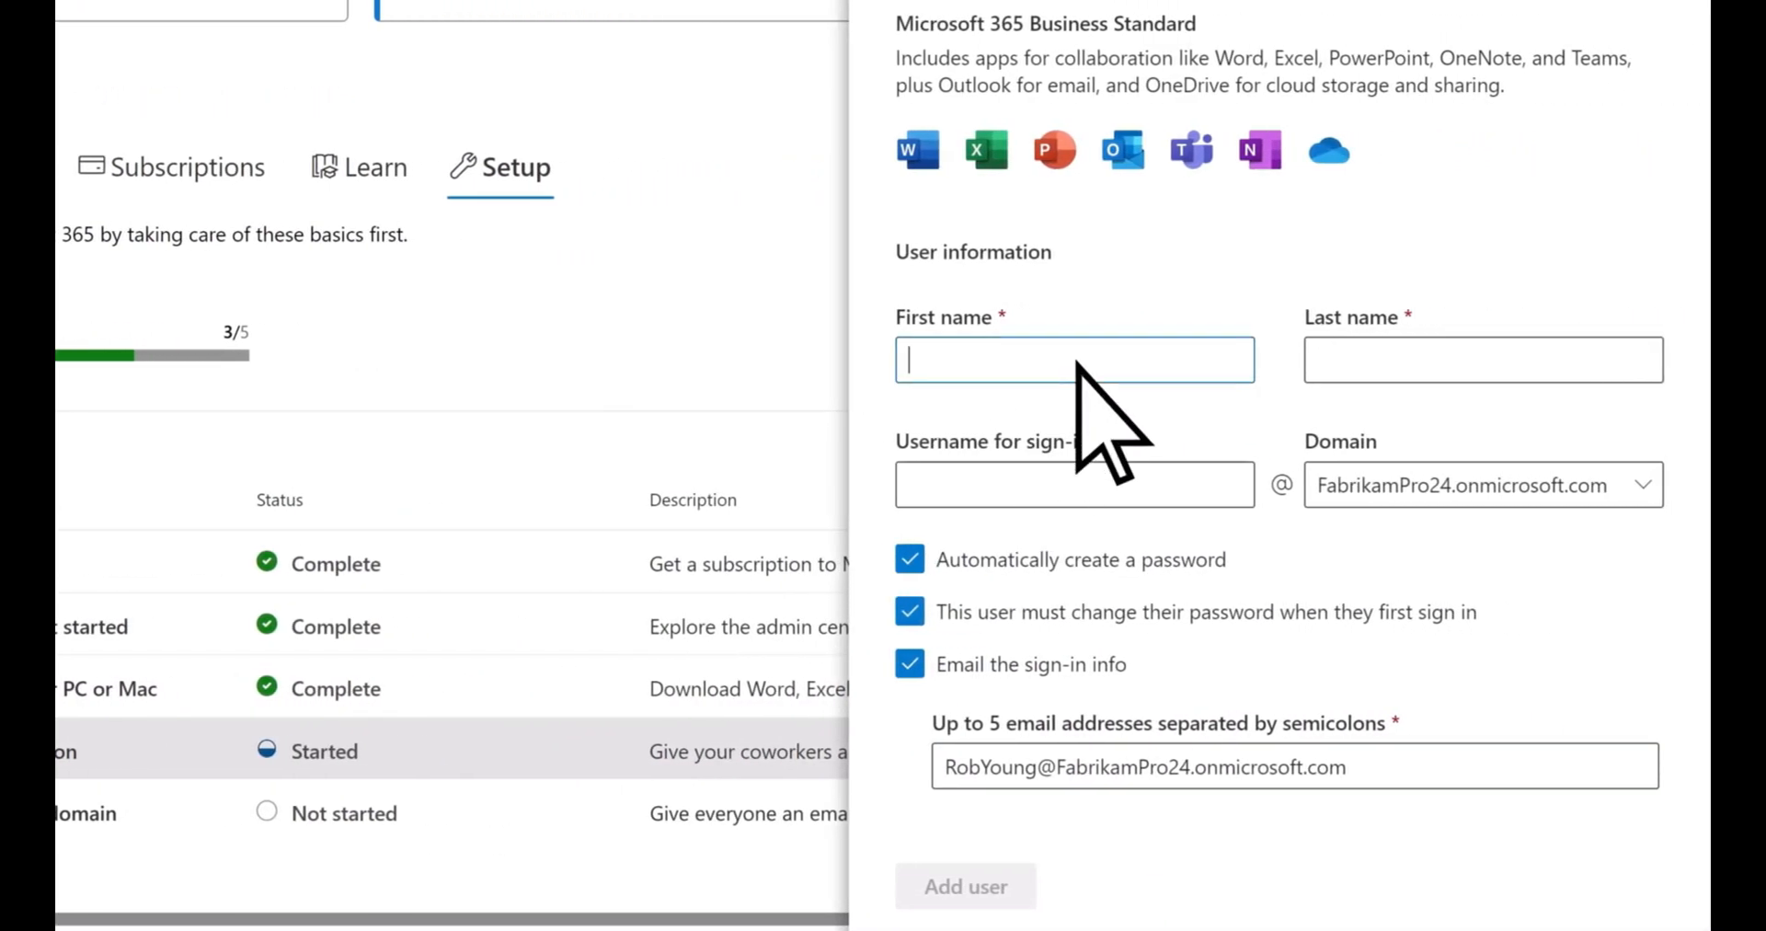
key("Tab")
type("al")
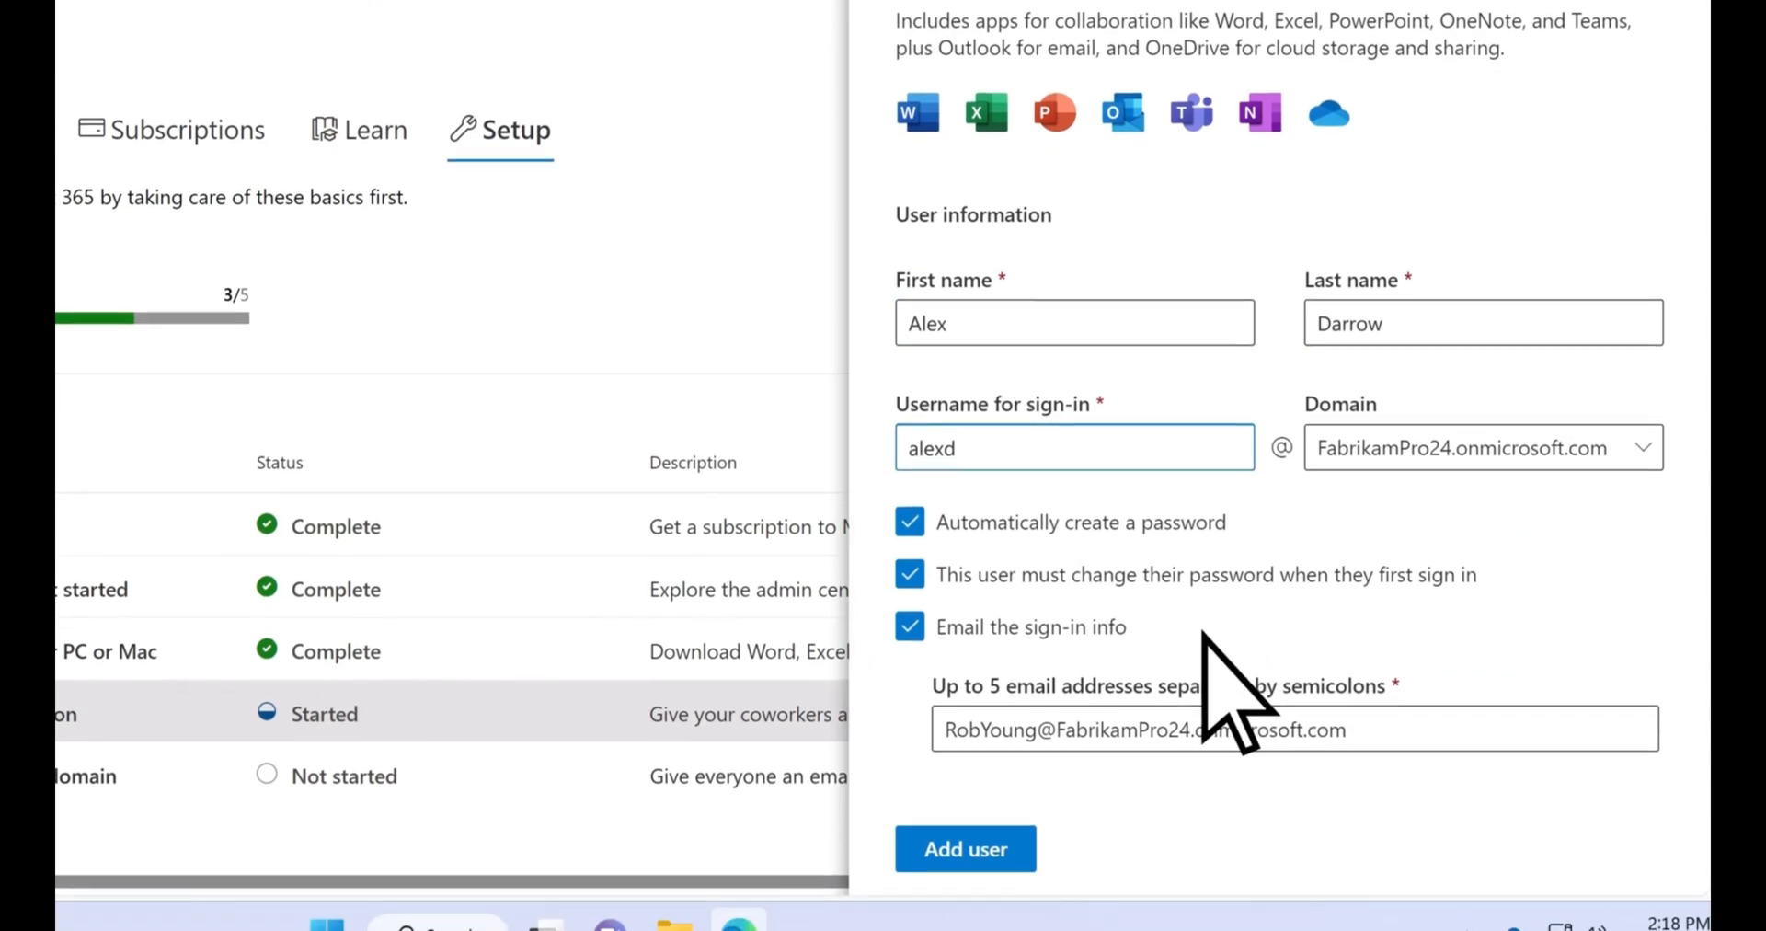
Include the new user's outside email address as a sign-in info recipient, then create the account and dismiss its summary
left_click(1413, 740)
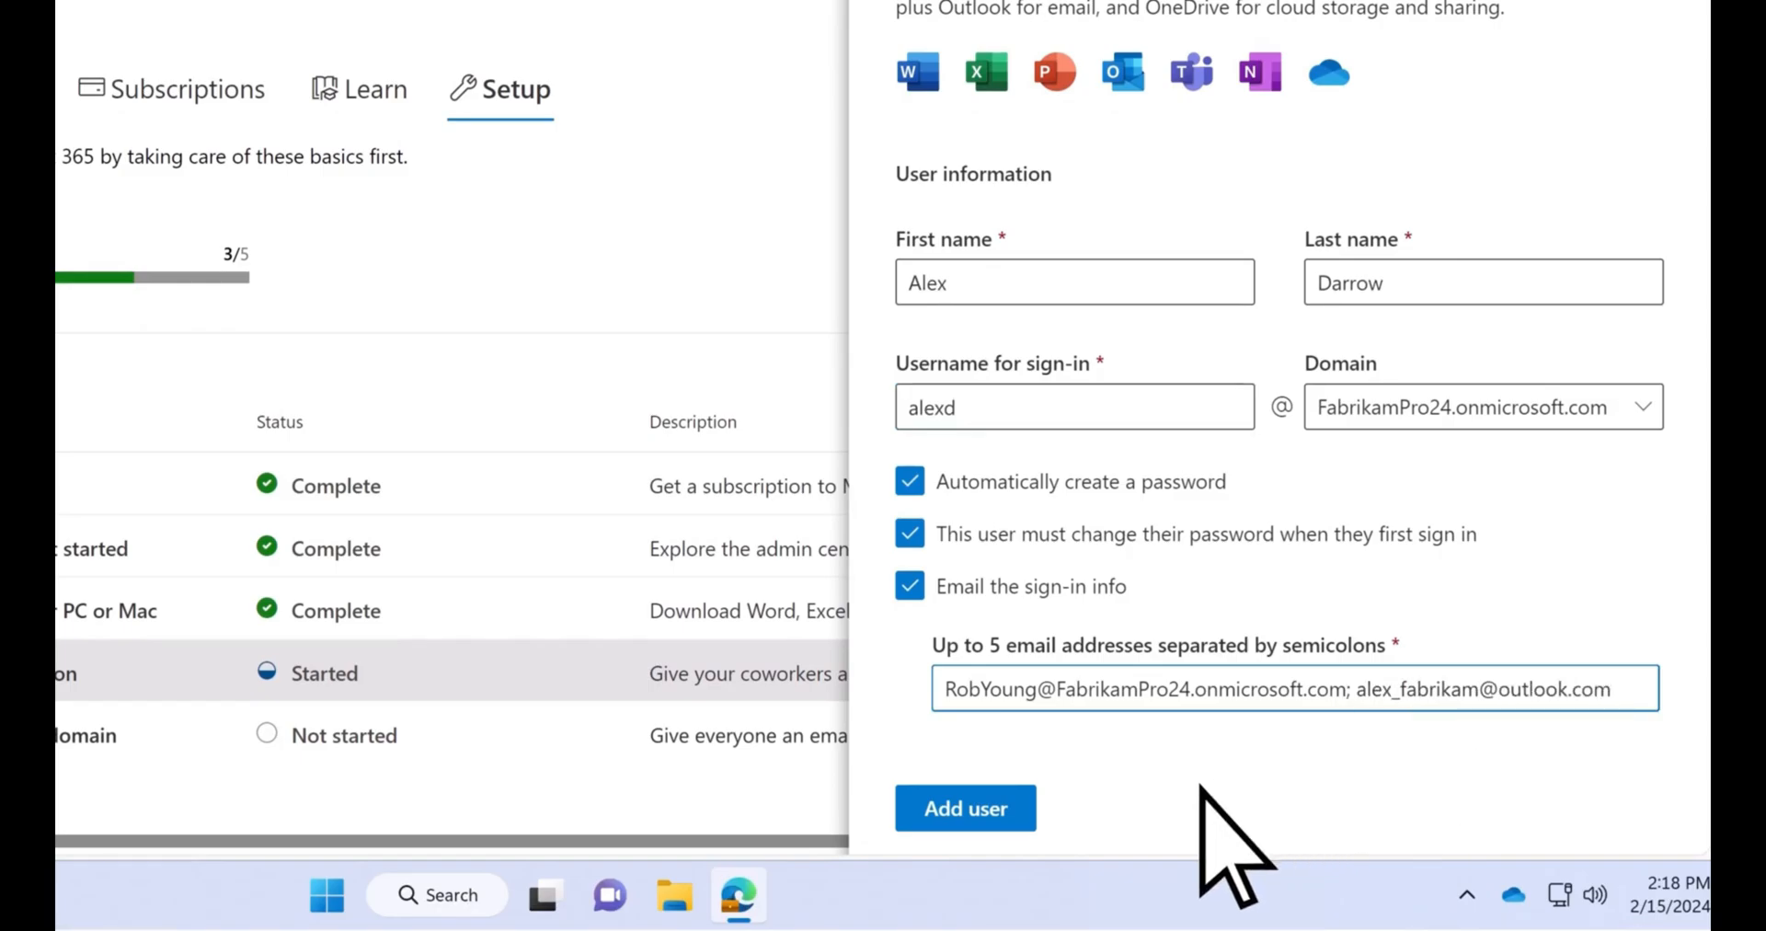
left_click(1019, 807)
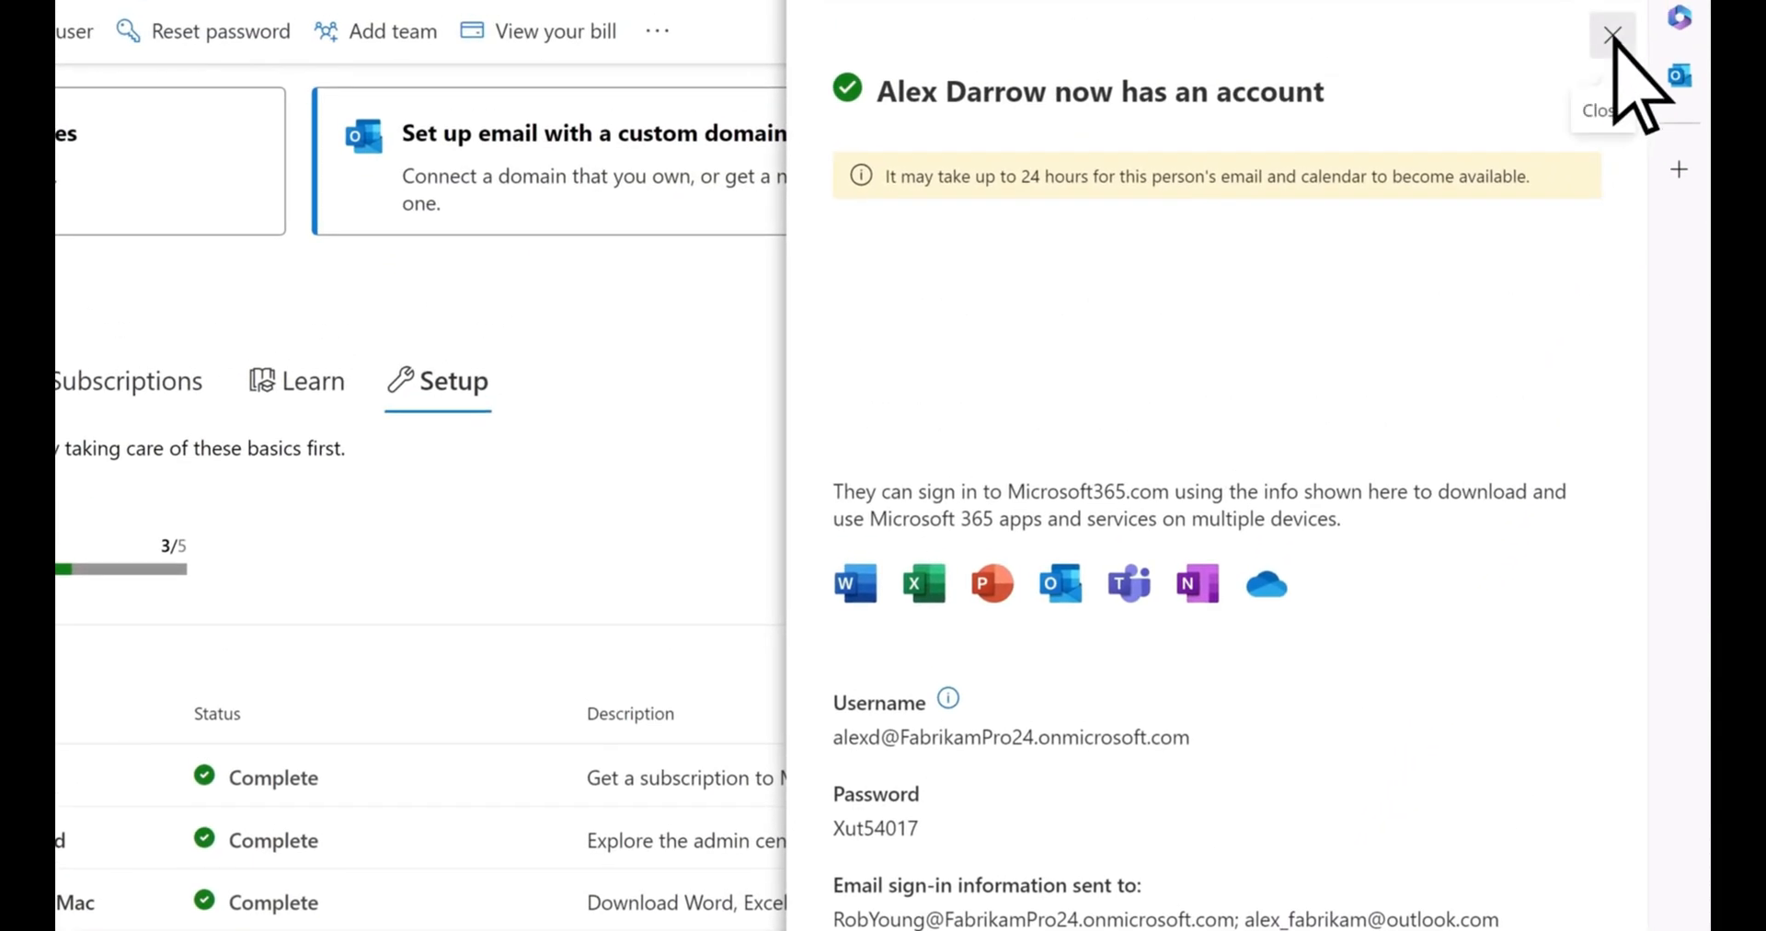
left_click(1611, 35)
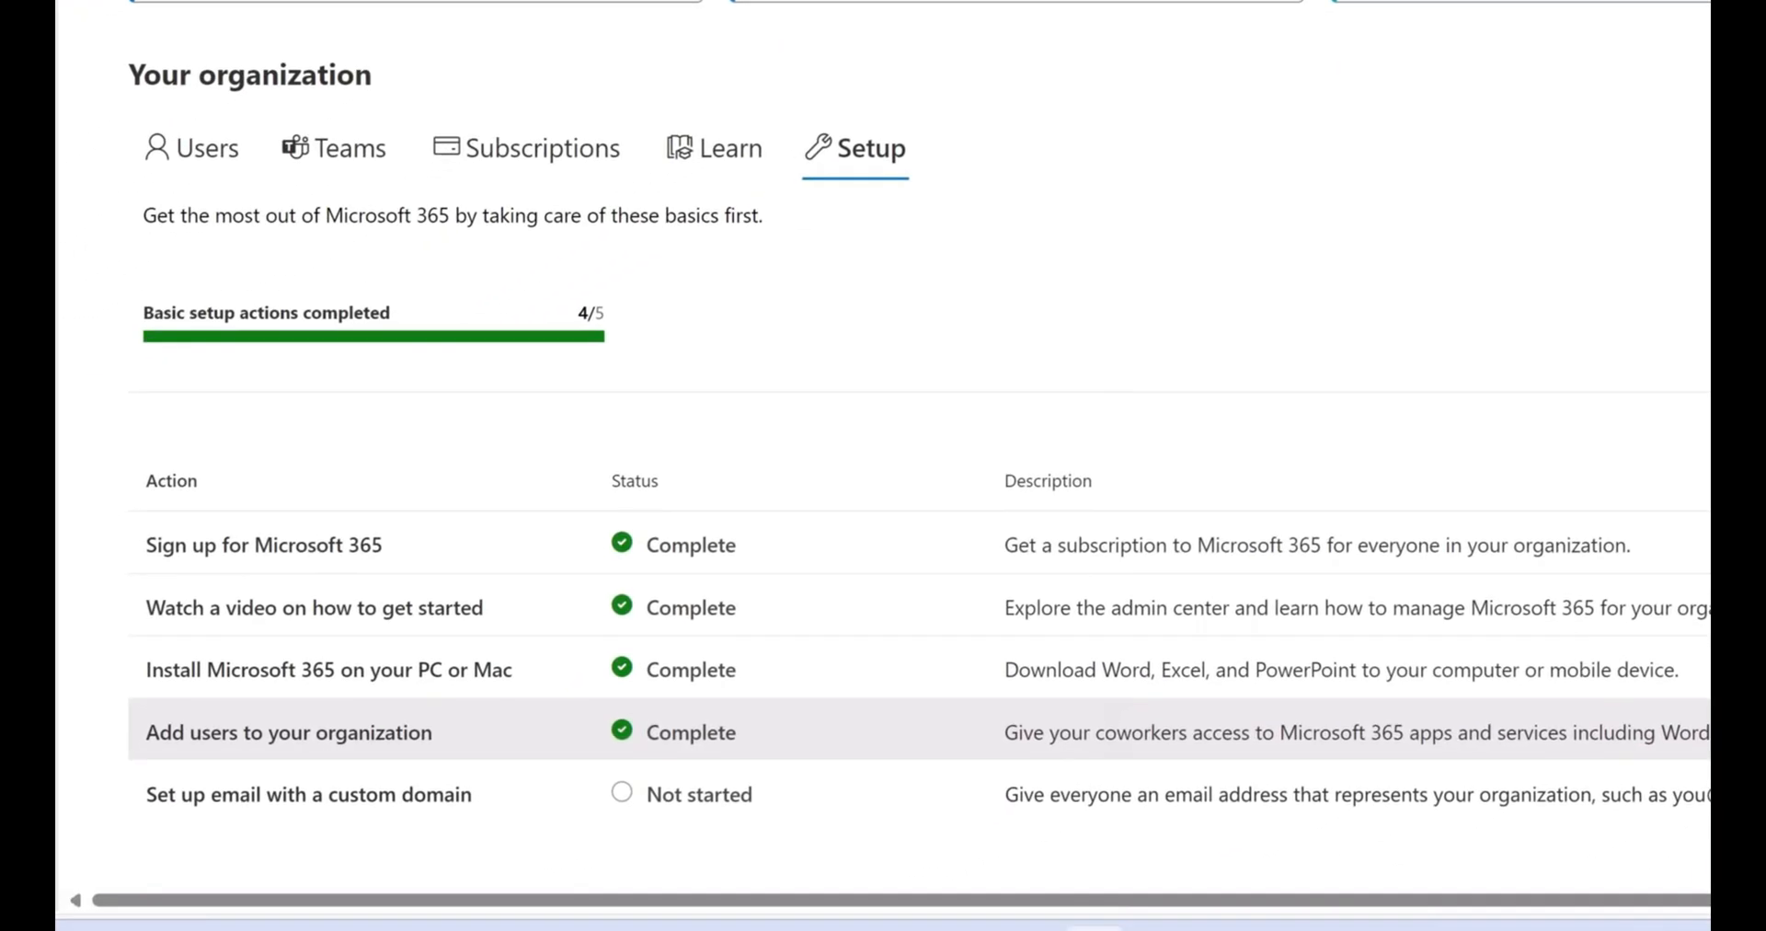
Start custom-domain email setup using an already owned domain and add fabrikampro.com
left_click(494, 797)
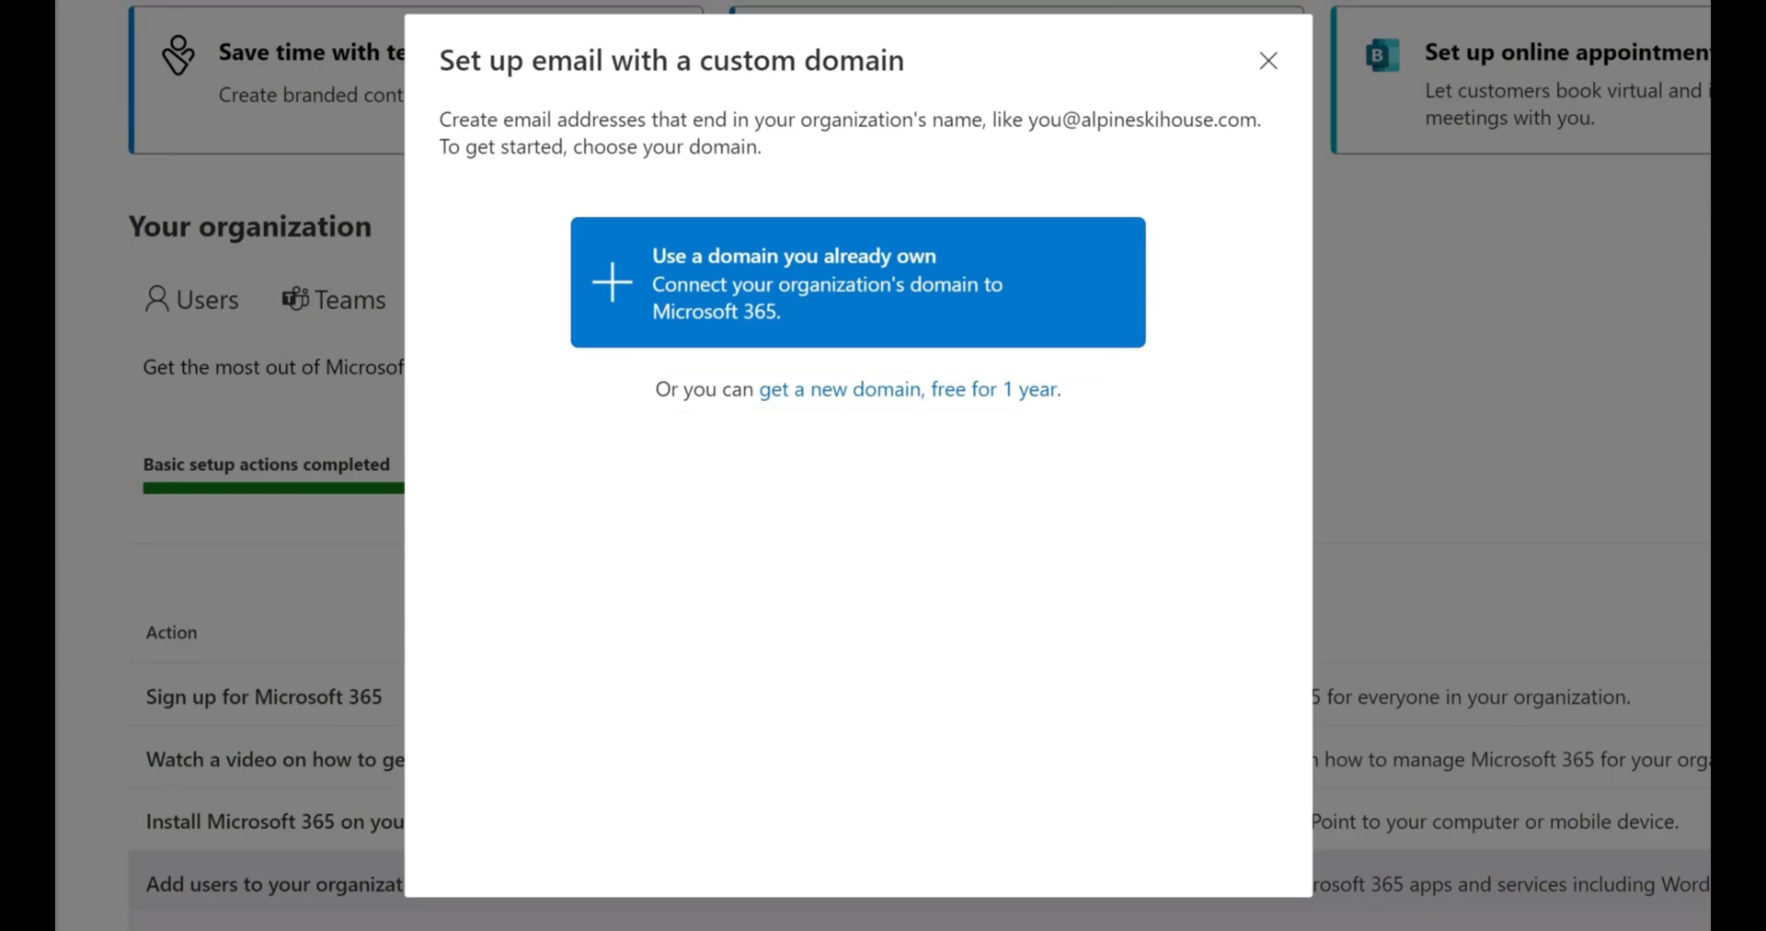
left_click(612, 281)
scroll(1168, 488, "down", 2)
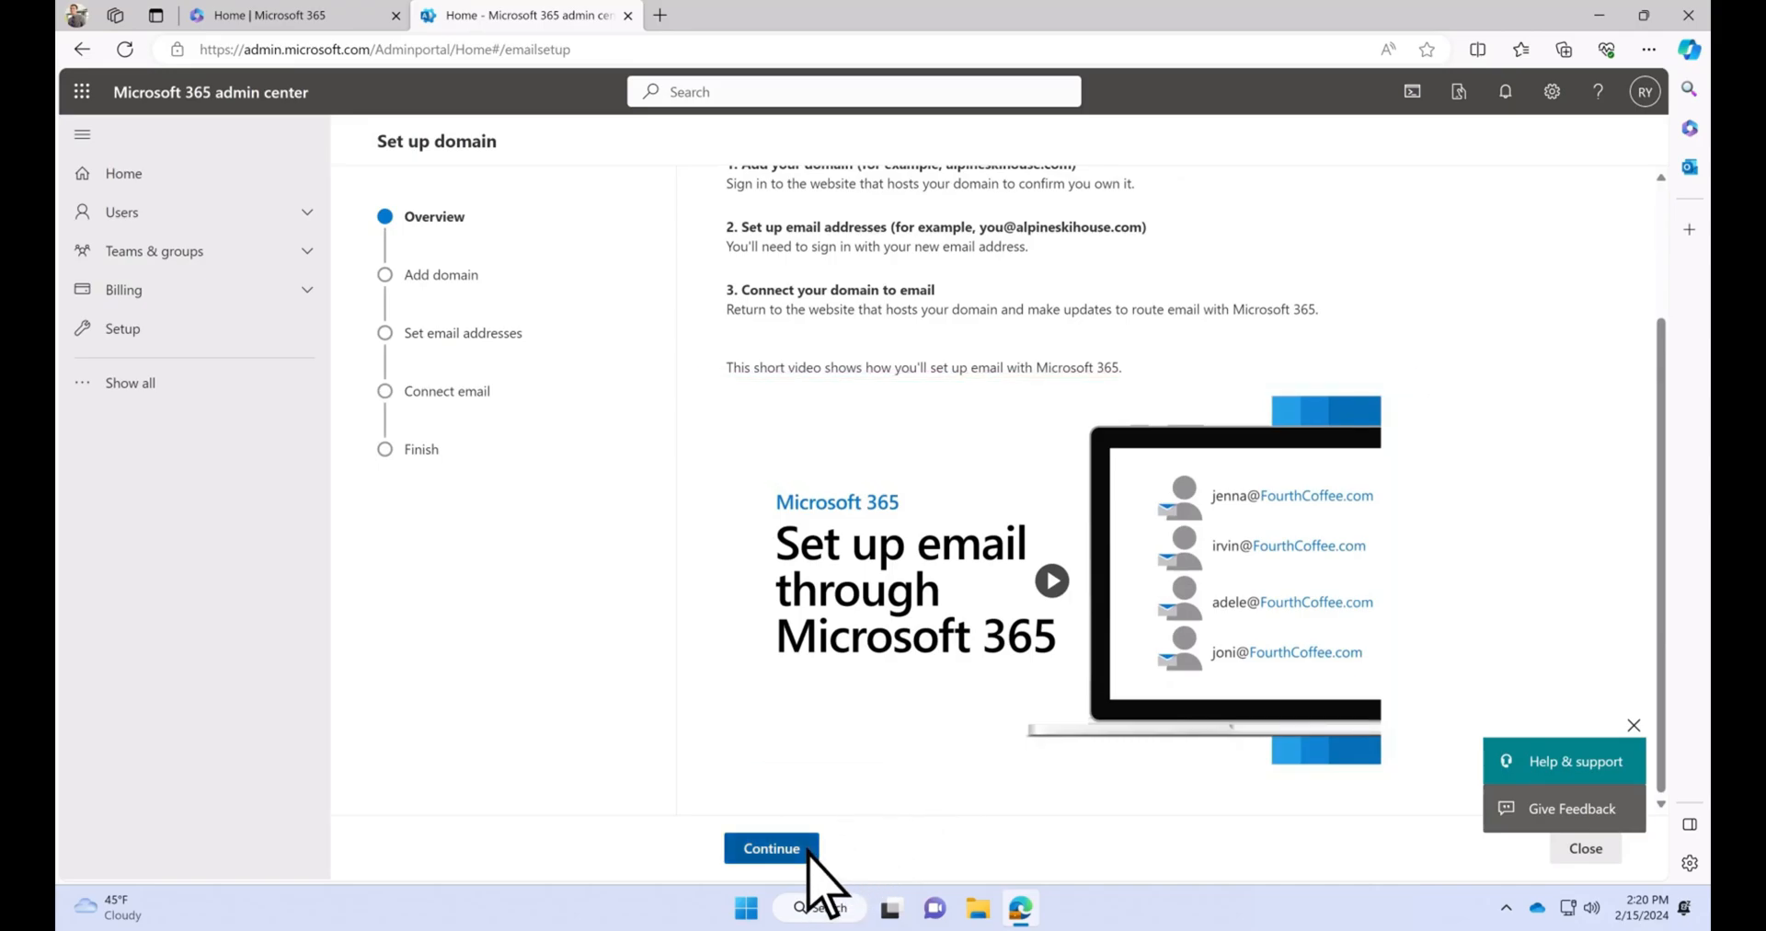
left_click(807, 851)
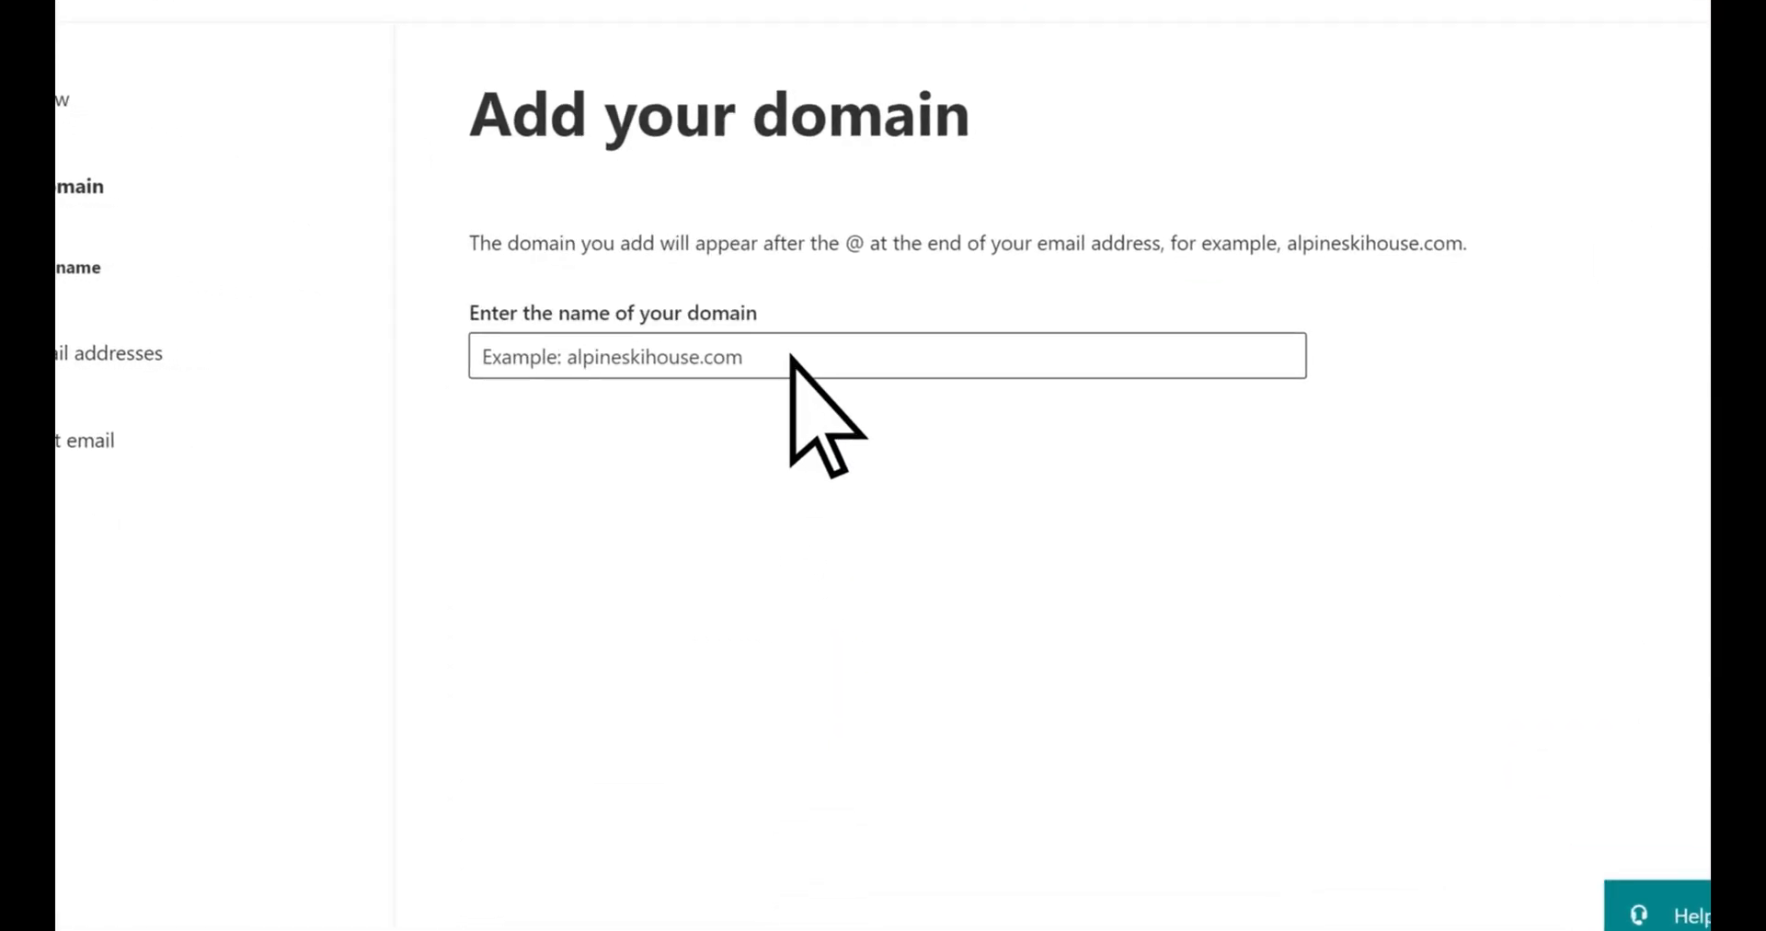
left_click(791, 359)
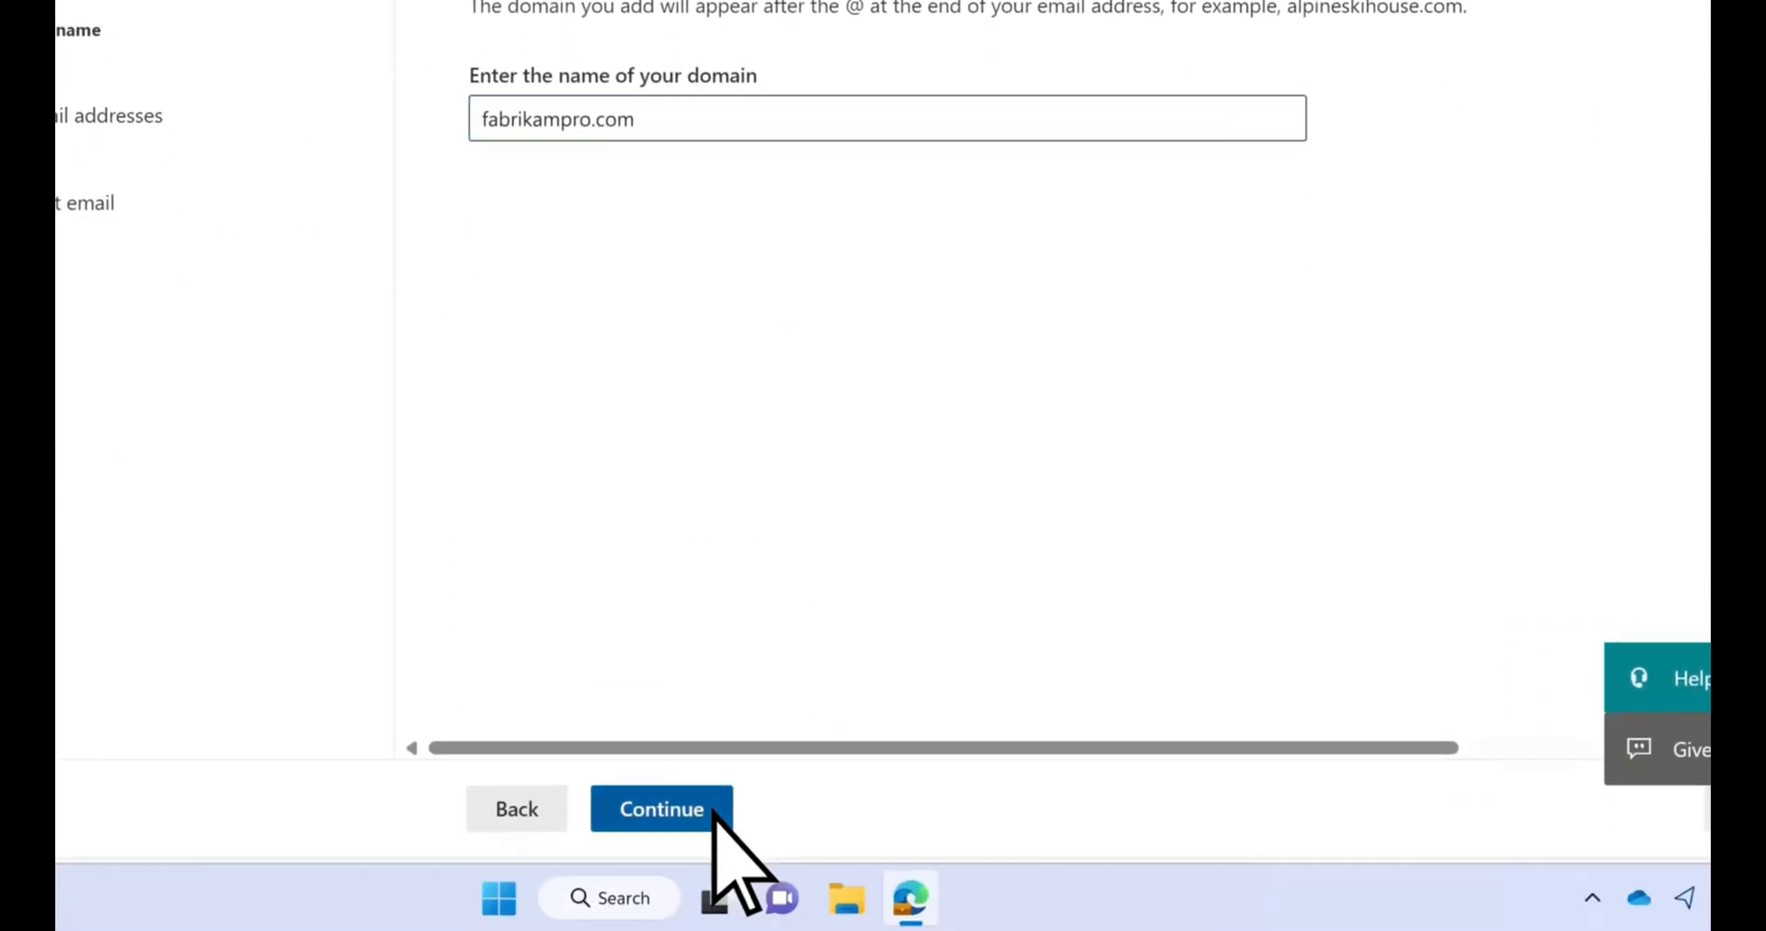
left_click(713, 812)
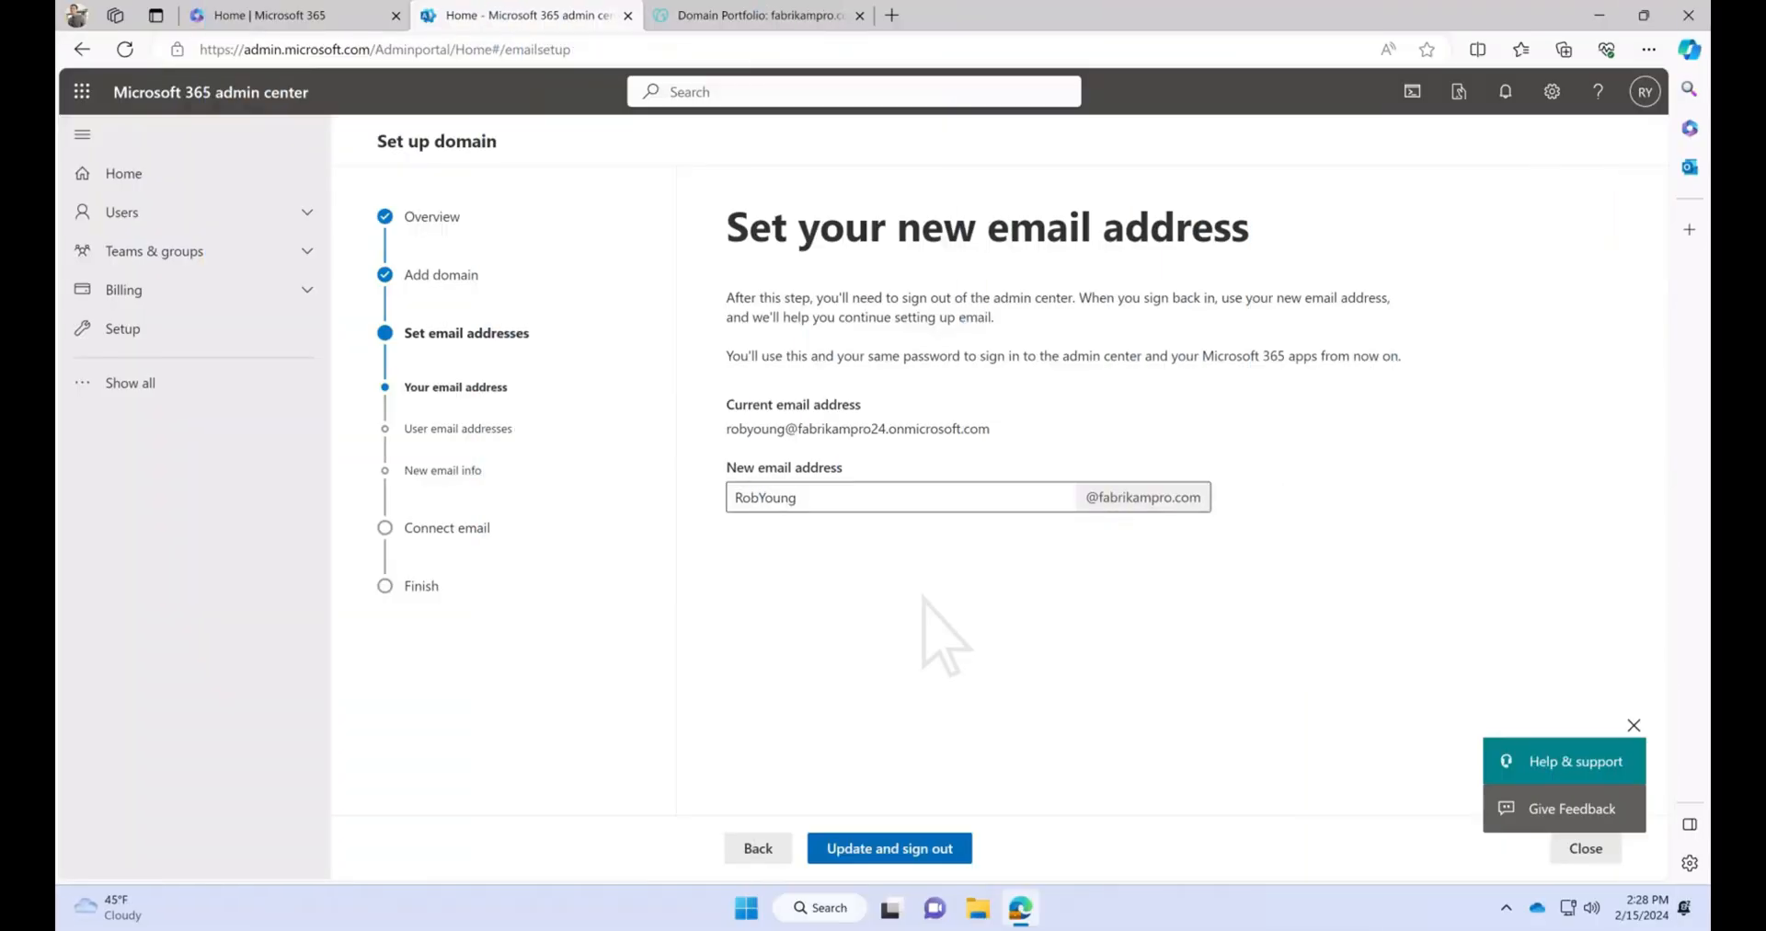
Shorten the administrator's new email username to the first name at fabrikampro.com, then update and sign out
triple_click(909, 497)
type("ro")
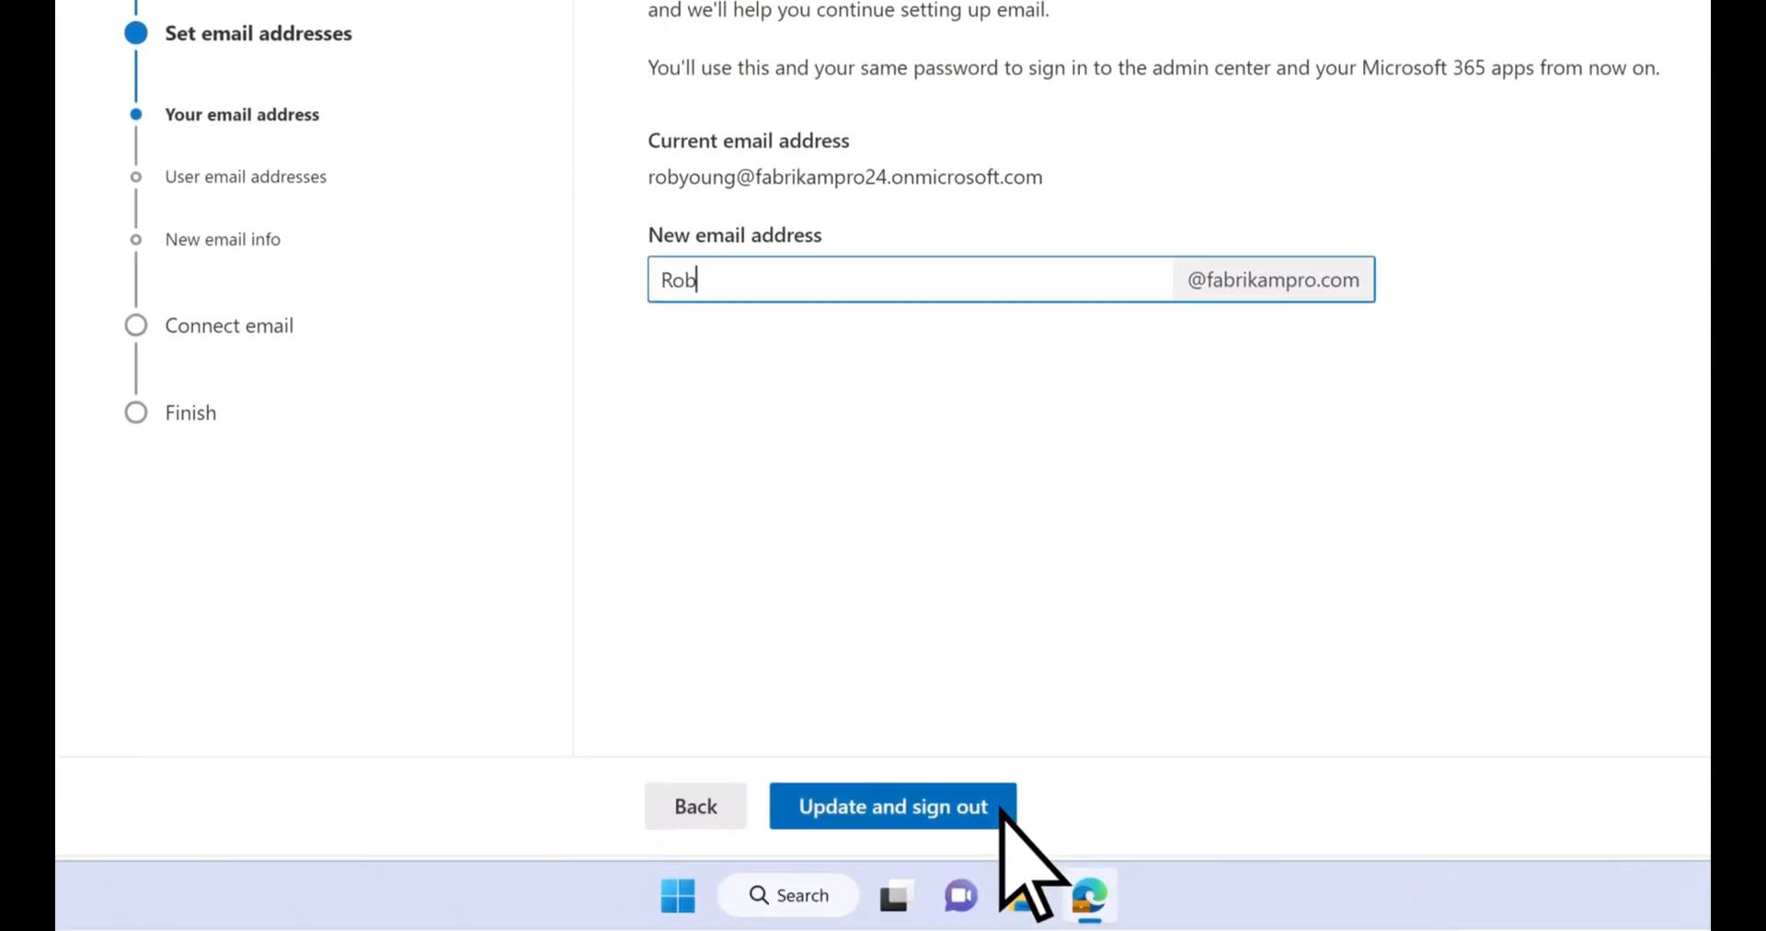
left_click(1001, 807)
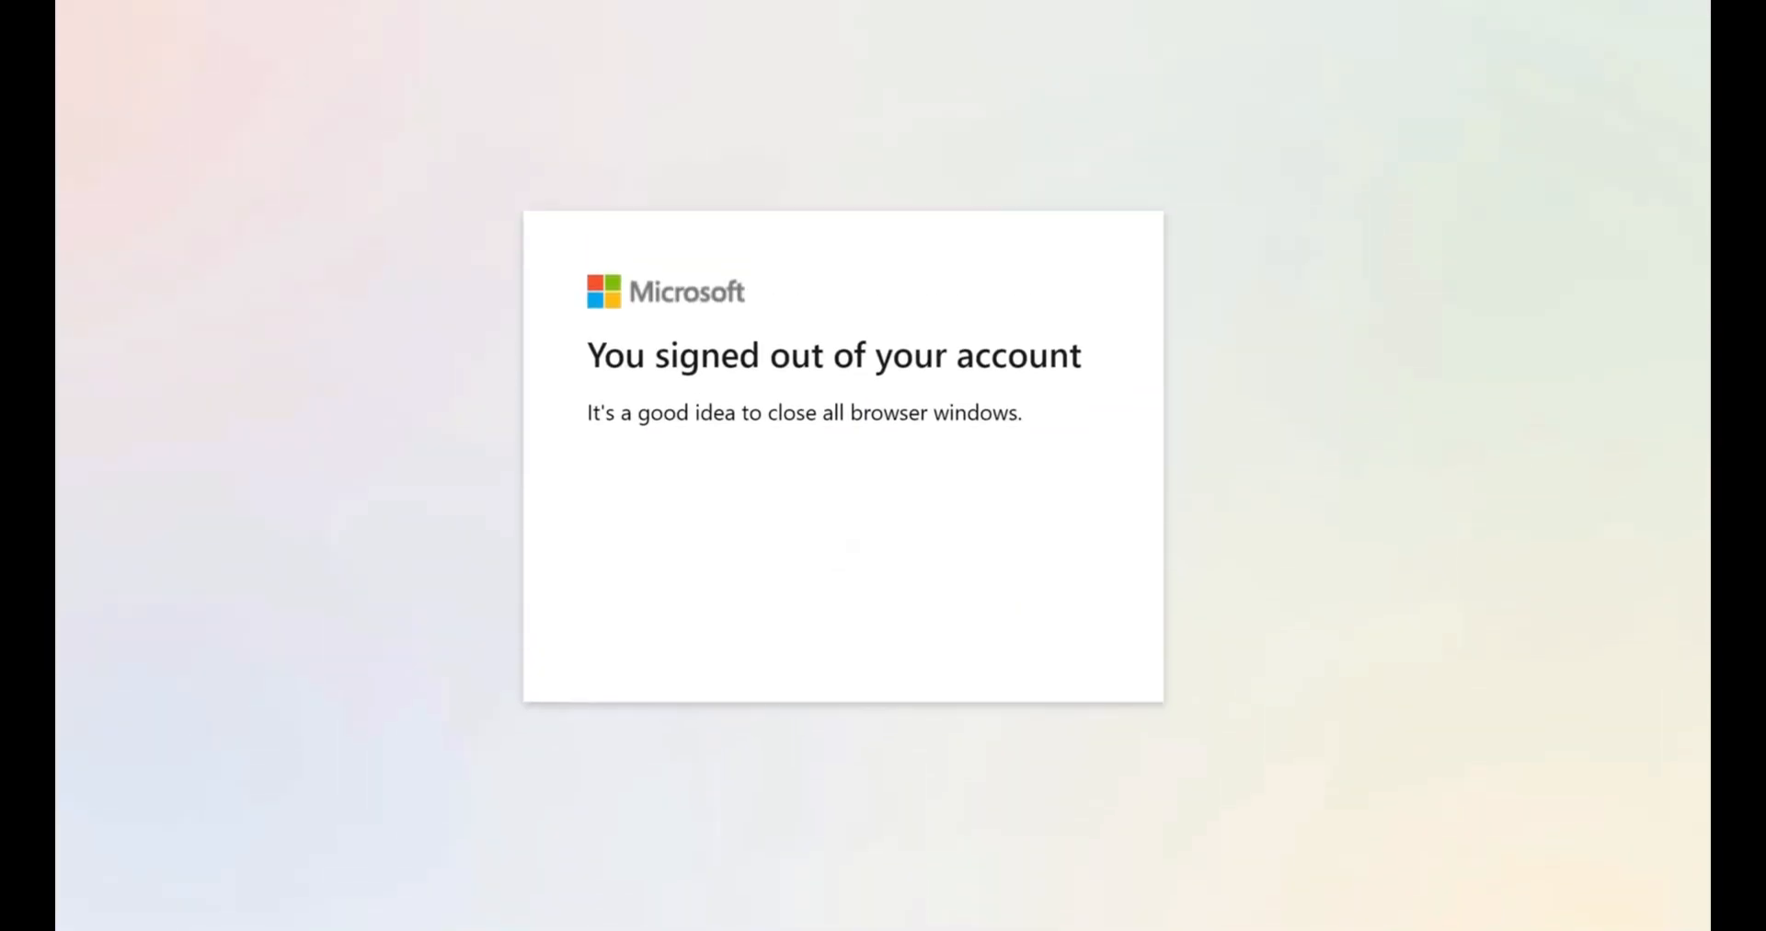
Open admin.microsoft.com and sign in through another account with the administrator's new email address and account password
left_click(506, 74)
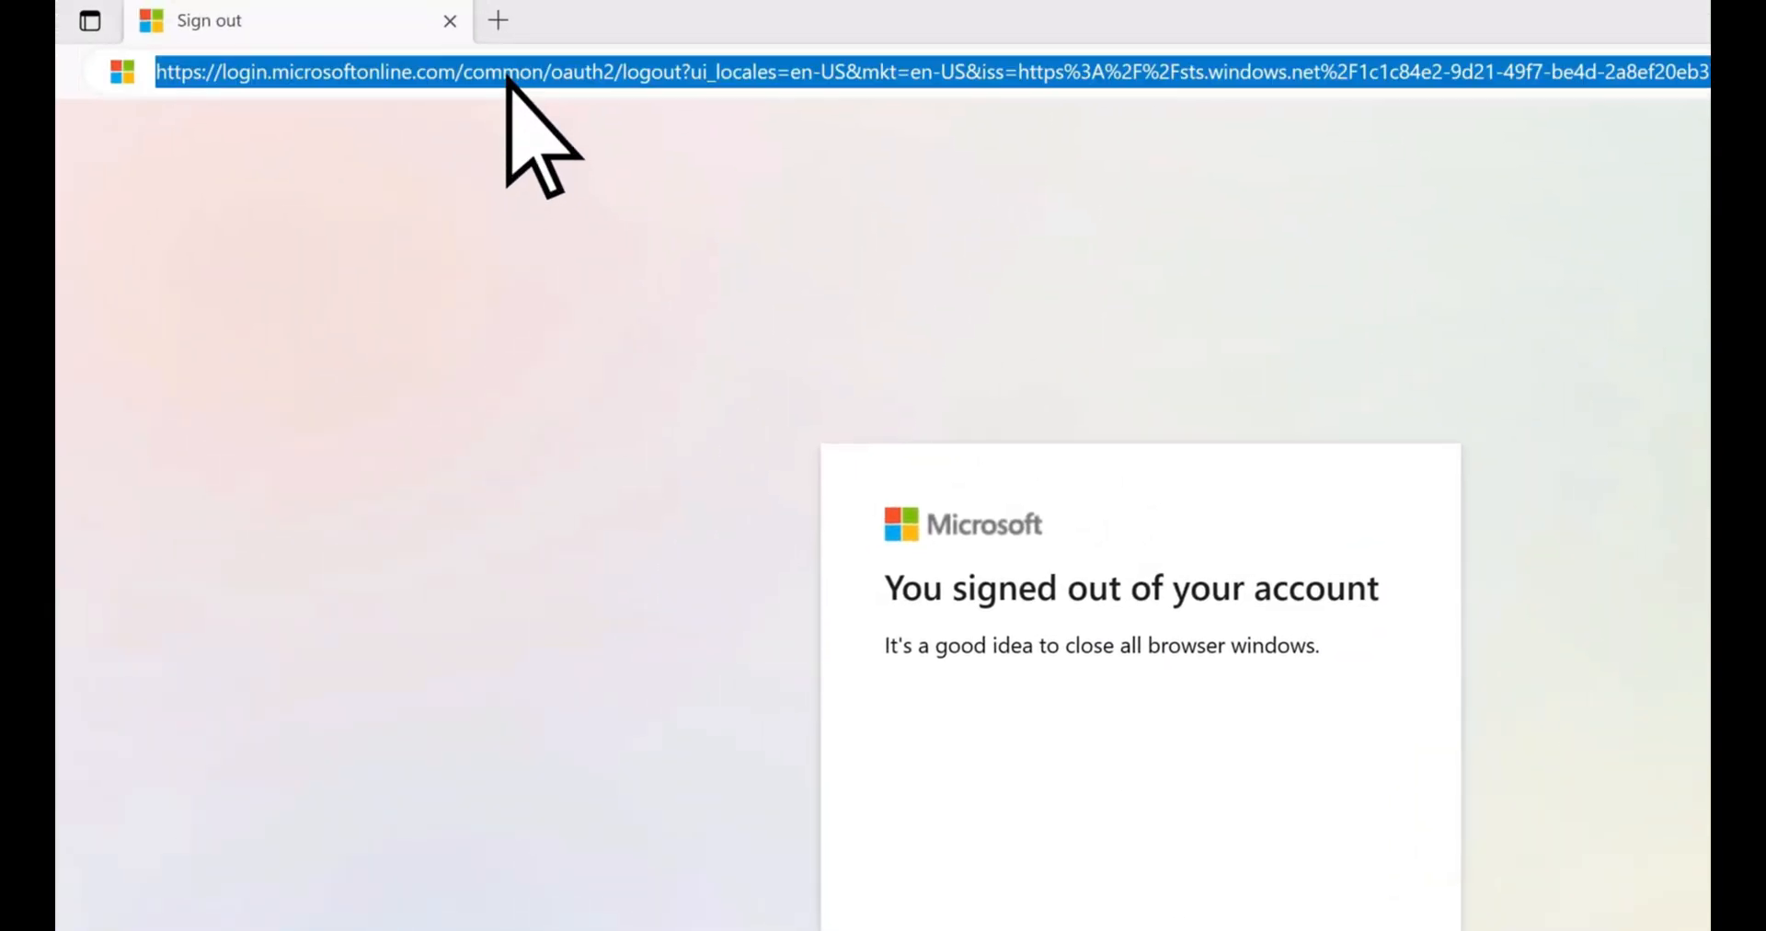
type("admin.microsoft.com")
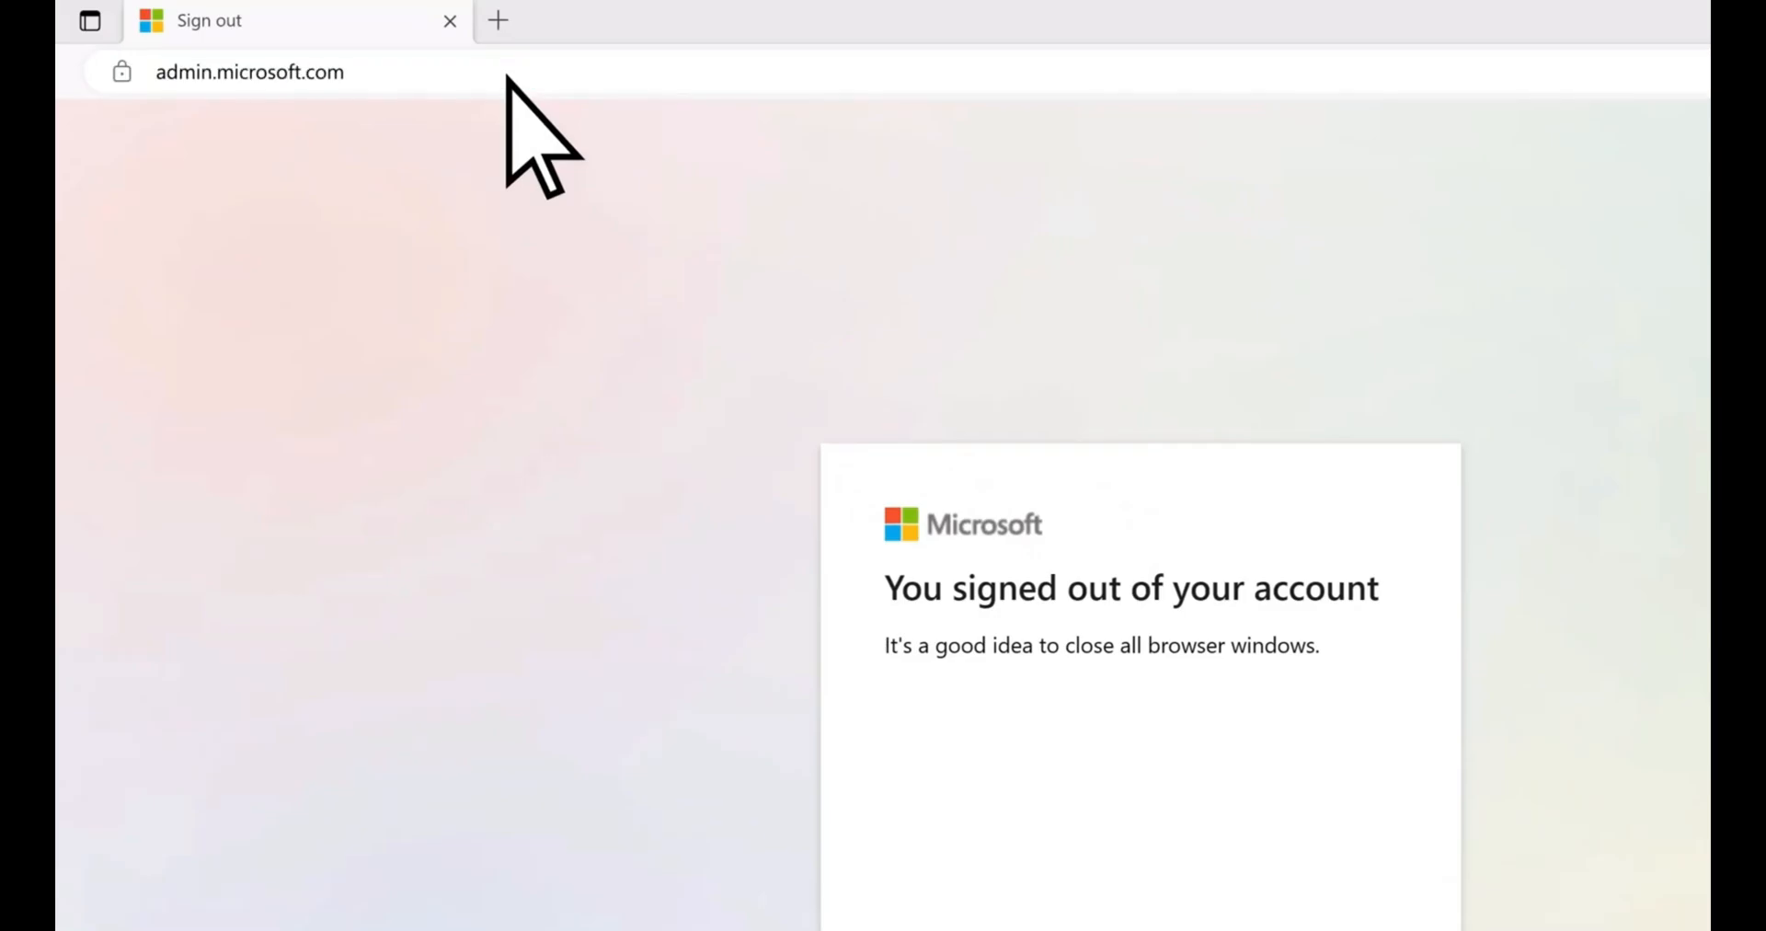
key("Return")
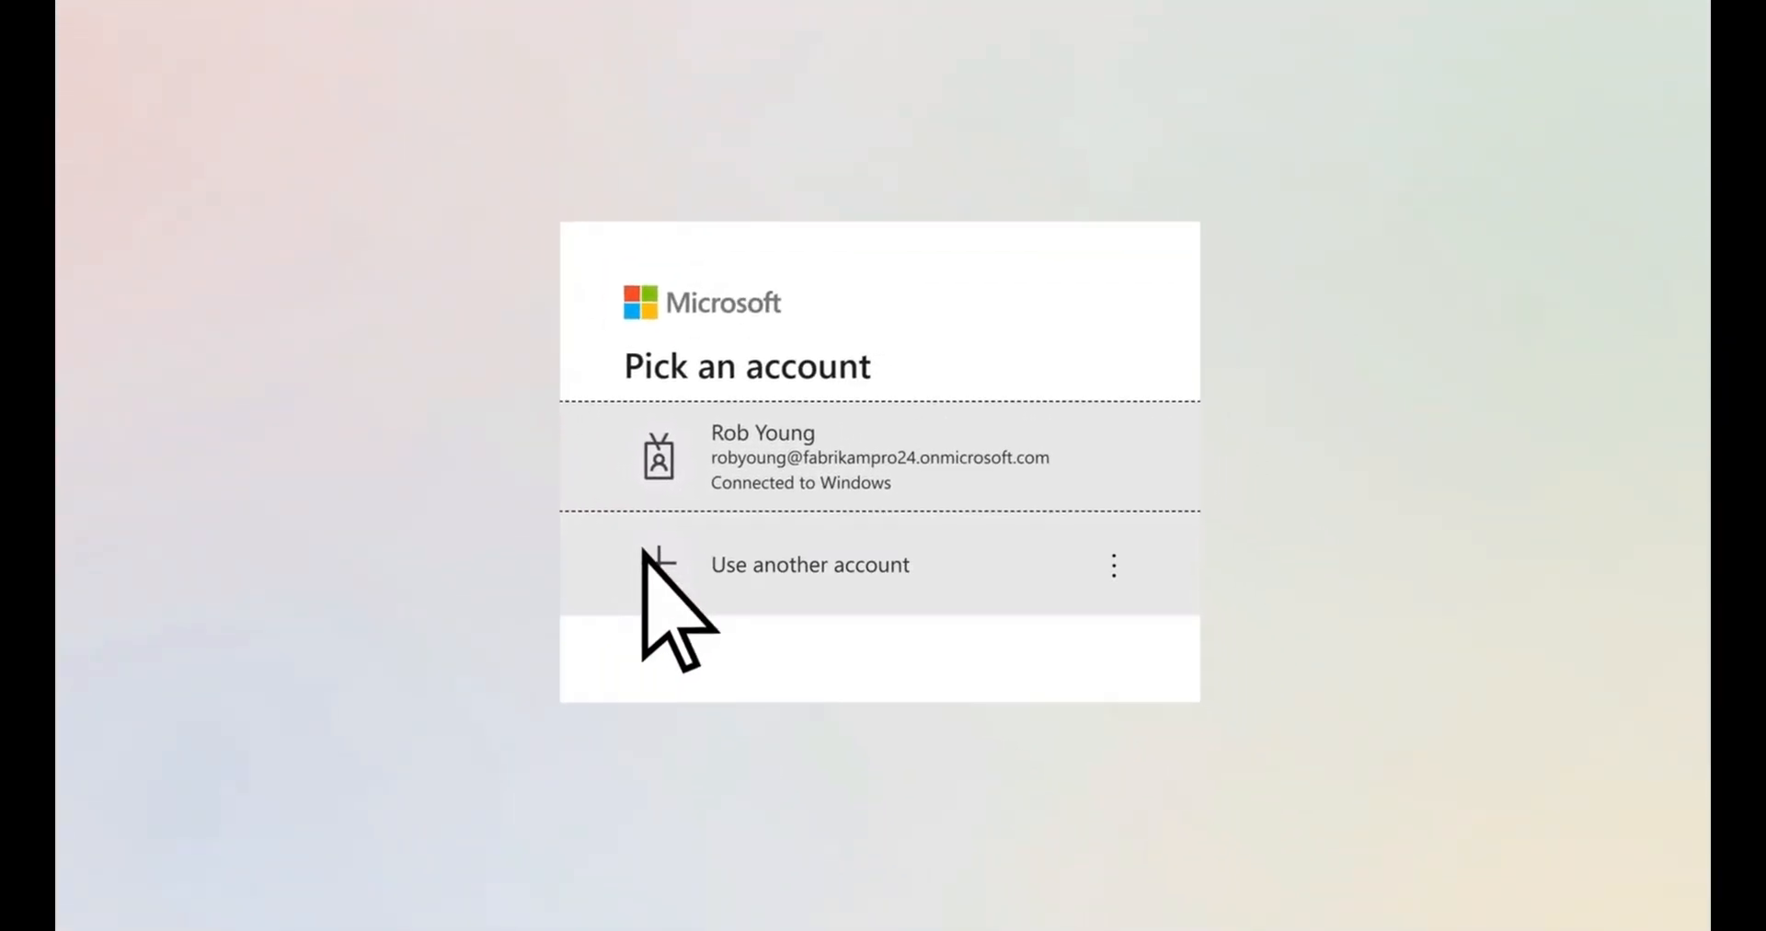
left_click(647, 557)
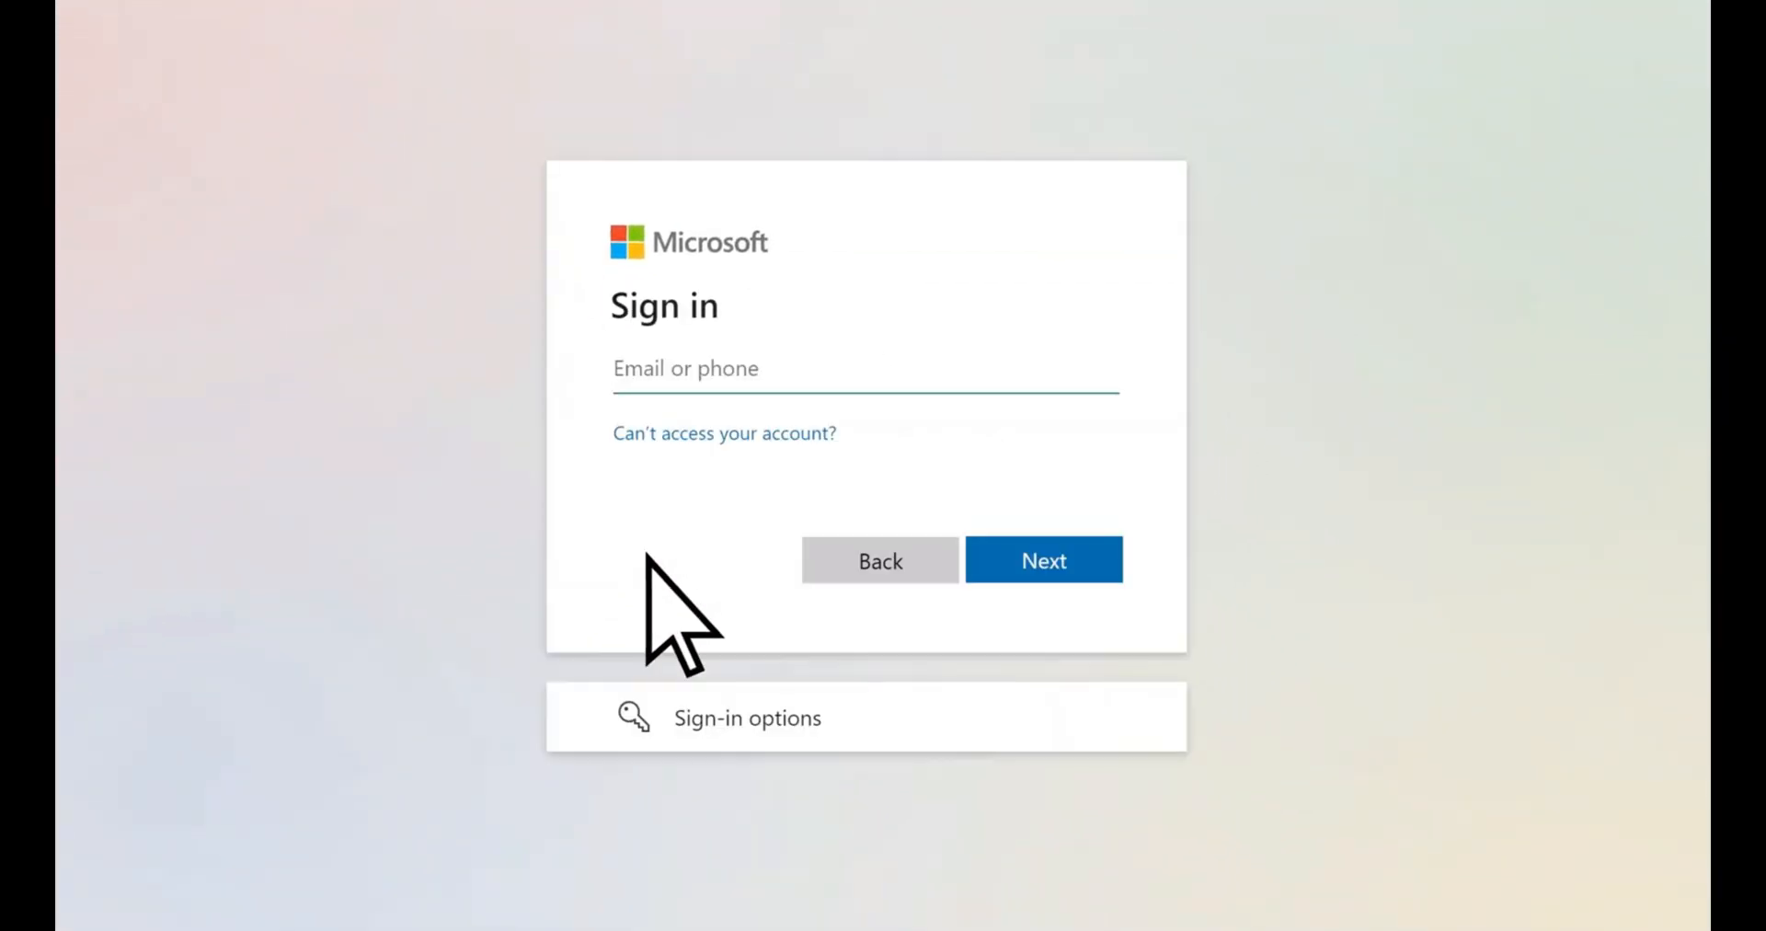
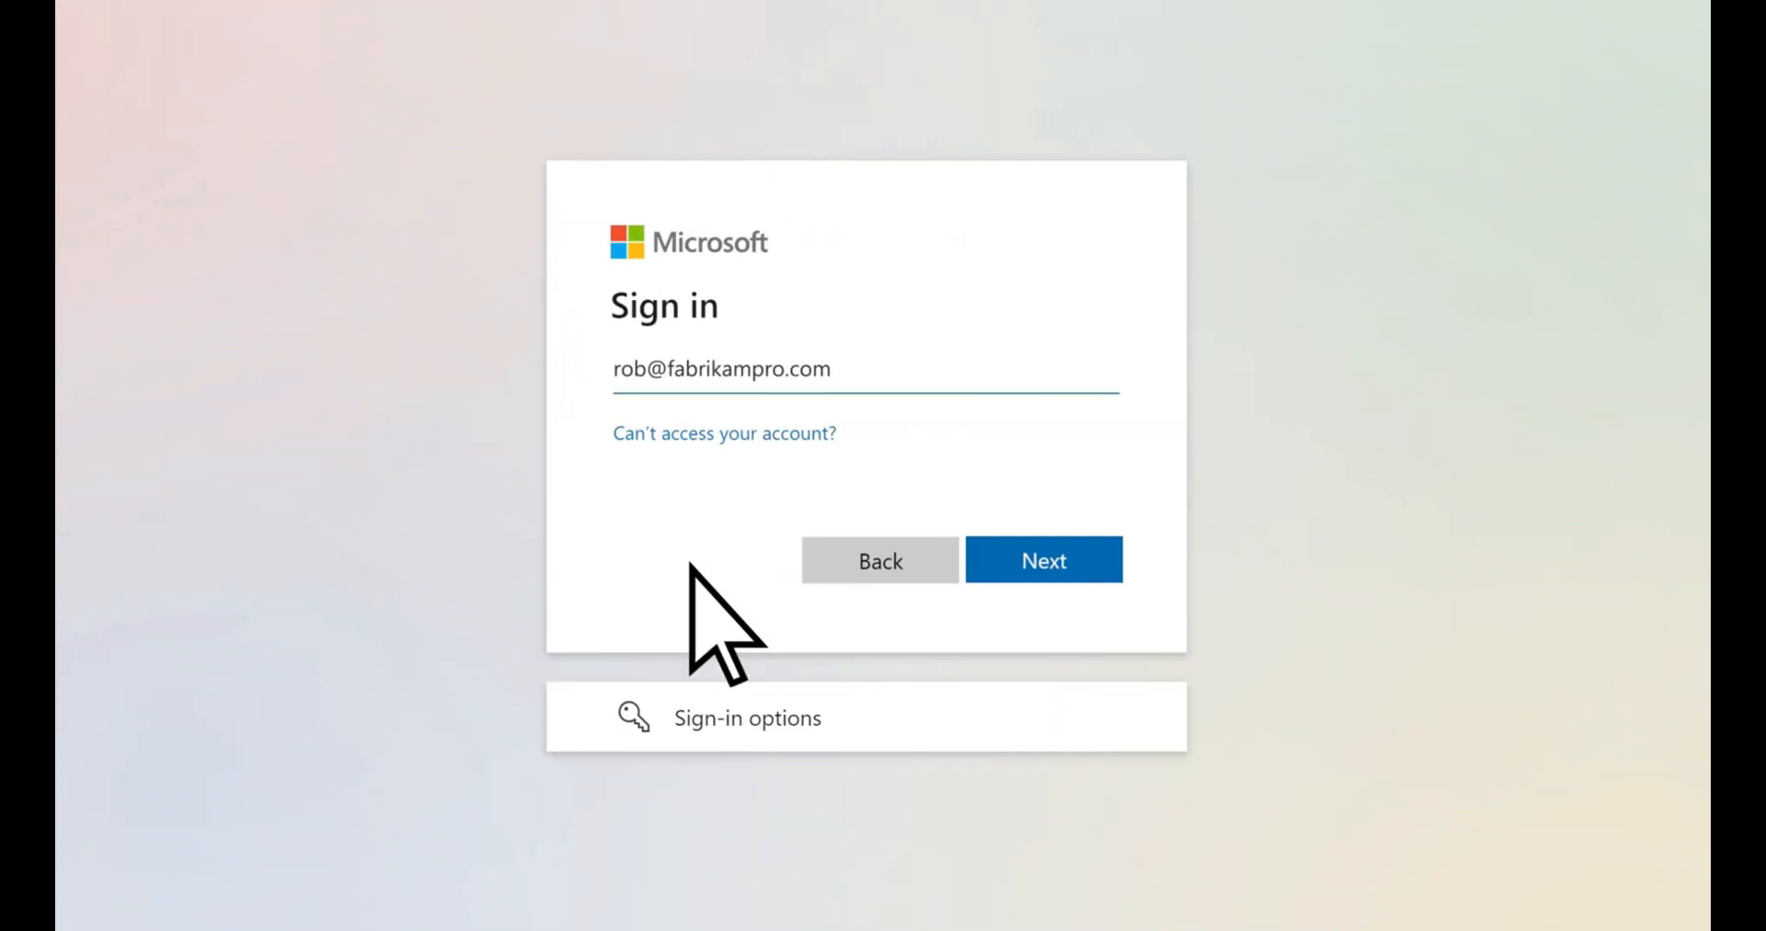
left_click(1013, 561)
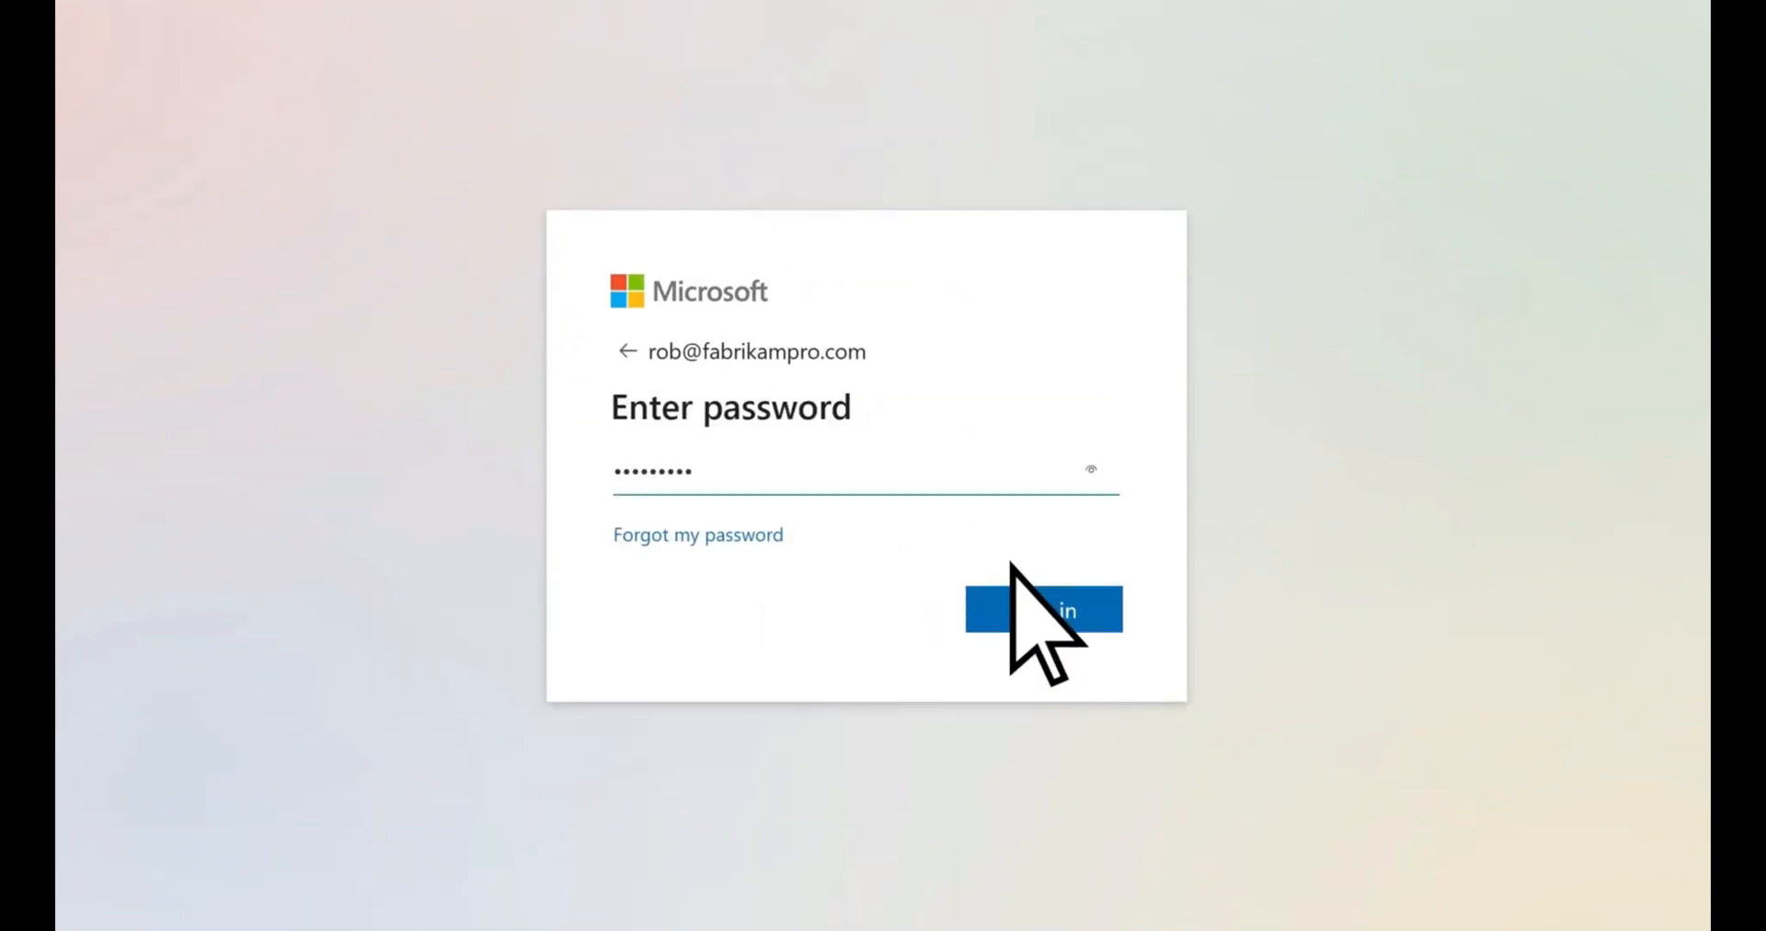
left_click(1000, 614)
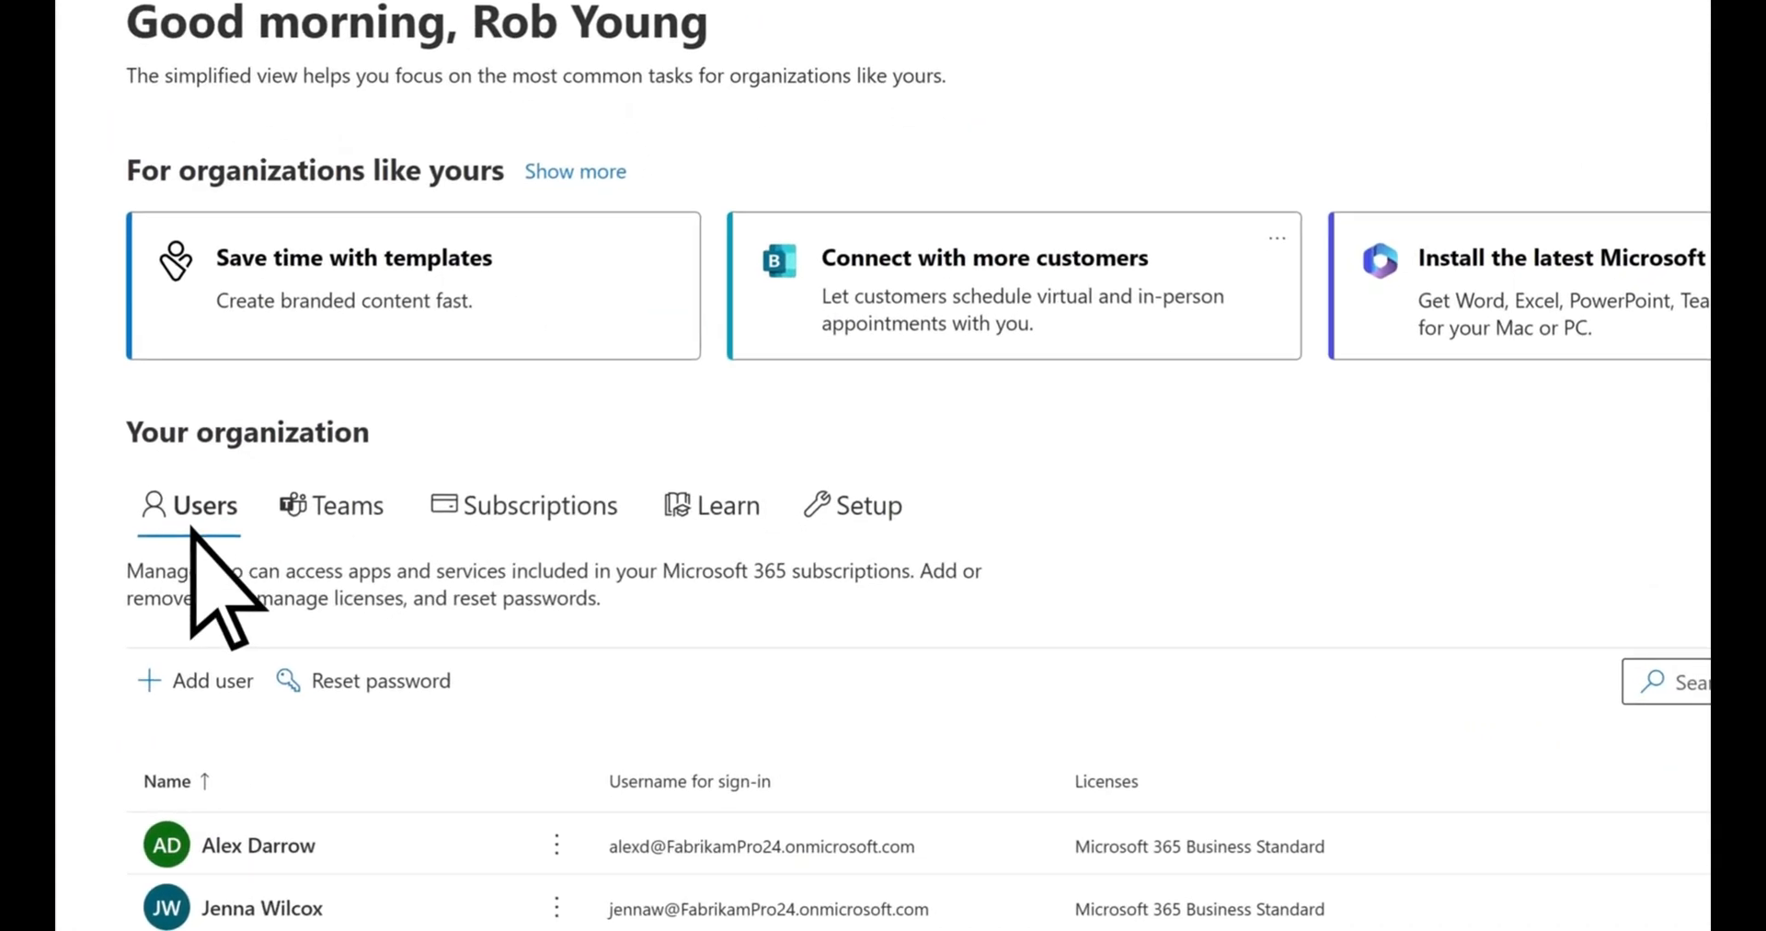
Change the first listed user's primary email domain to fabrikampro.com, save the changes and close the user's details
left_click(350, 846)
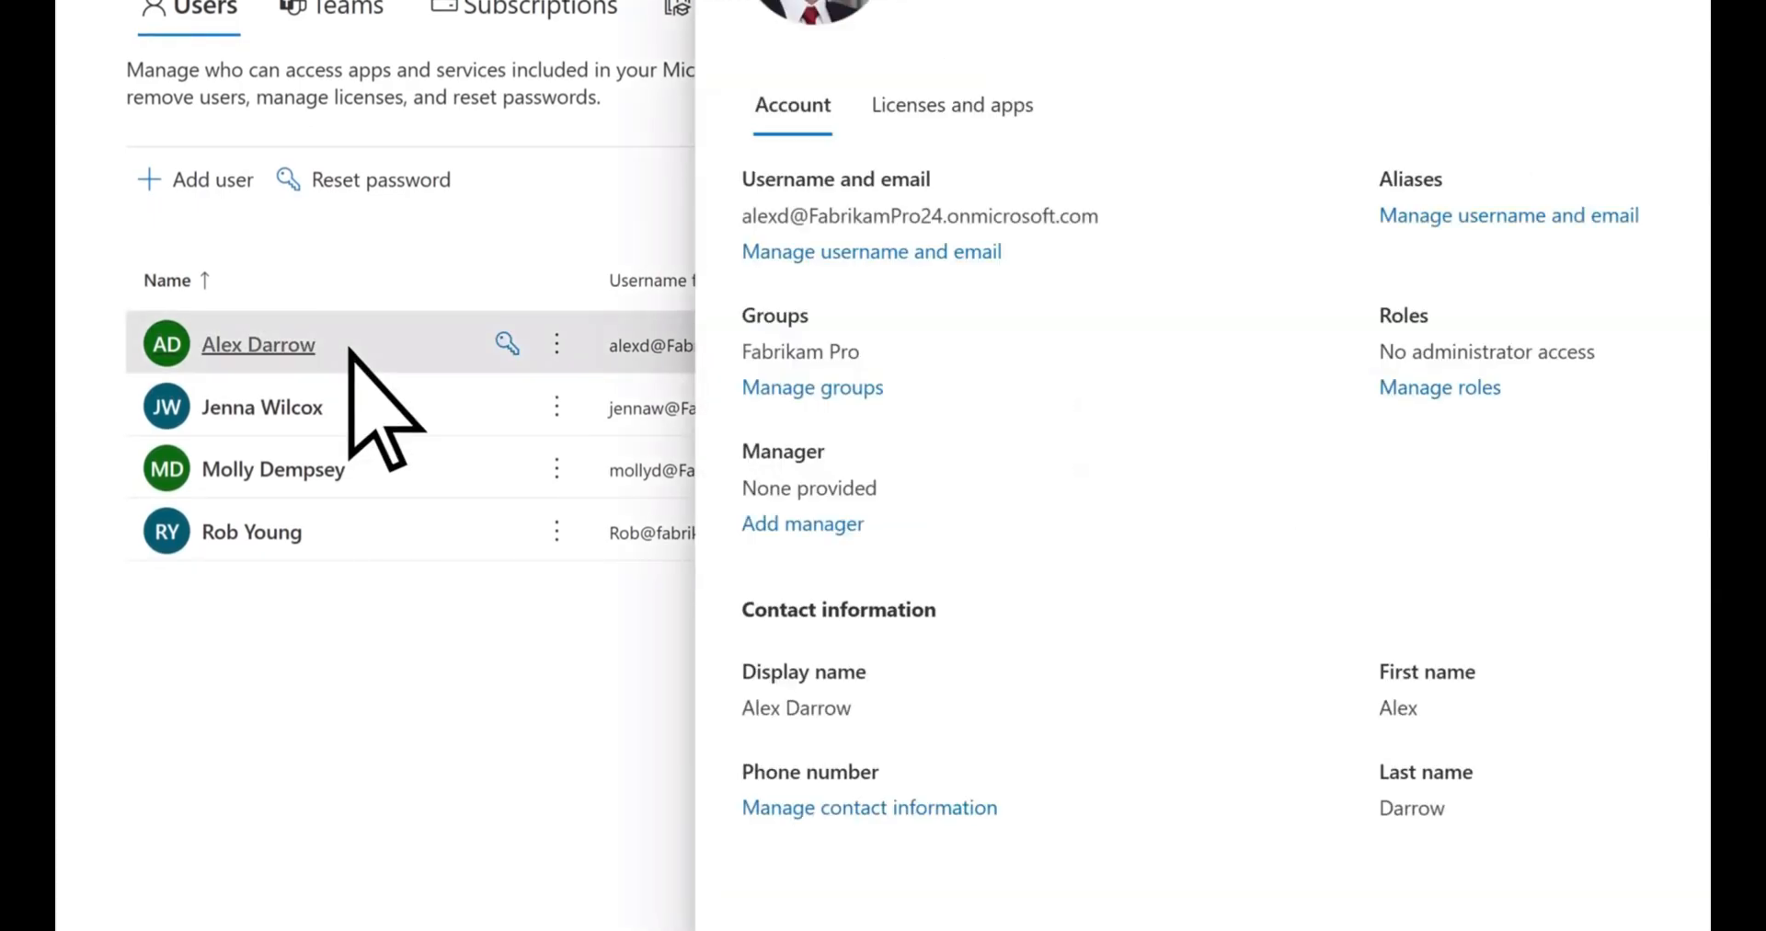
left_click(865, 254)
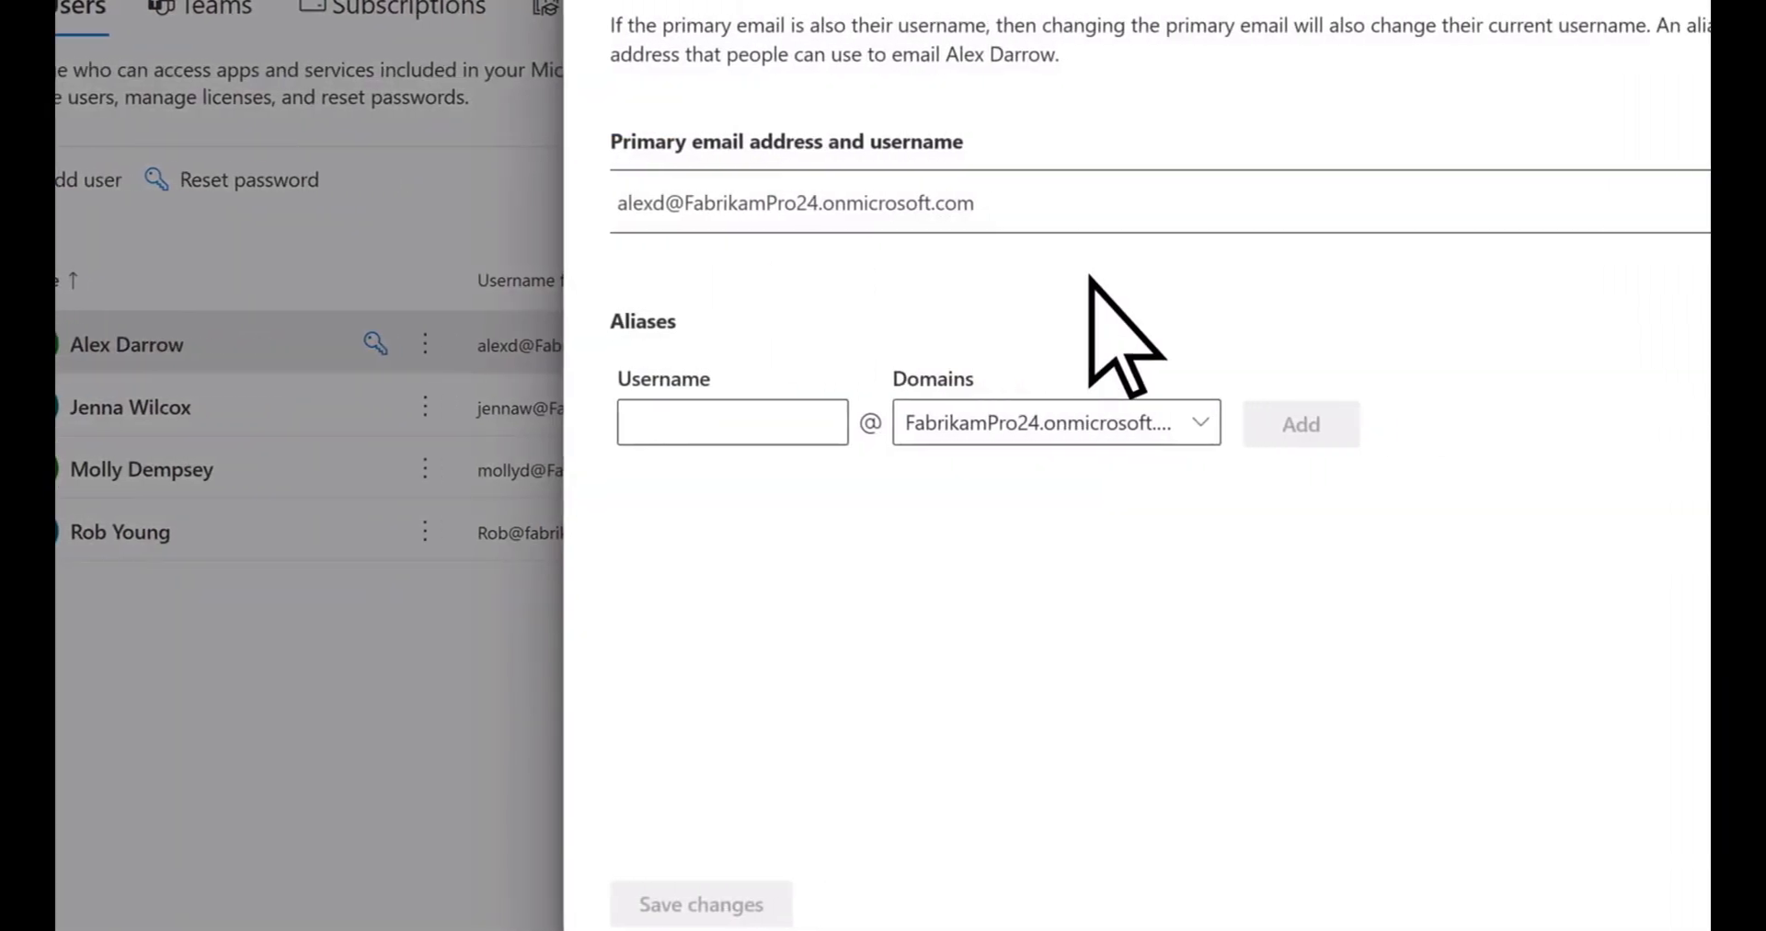
left_click(1570, 201)
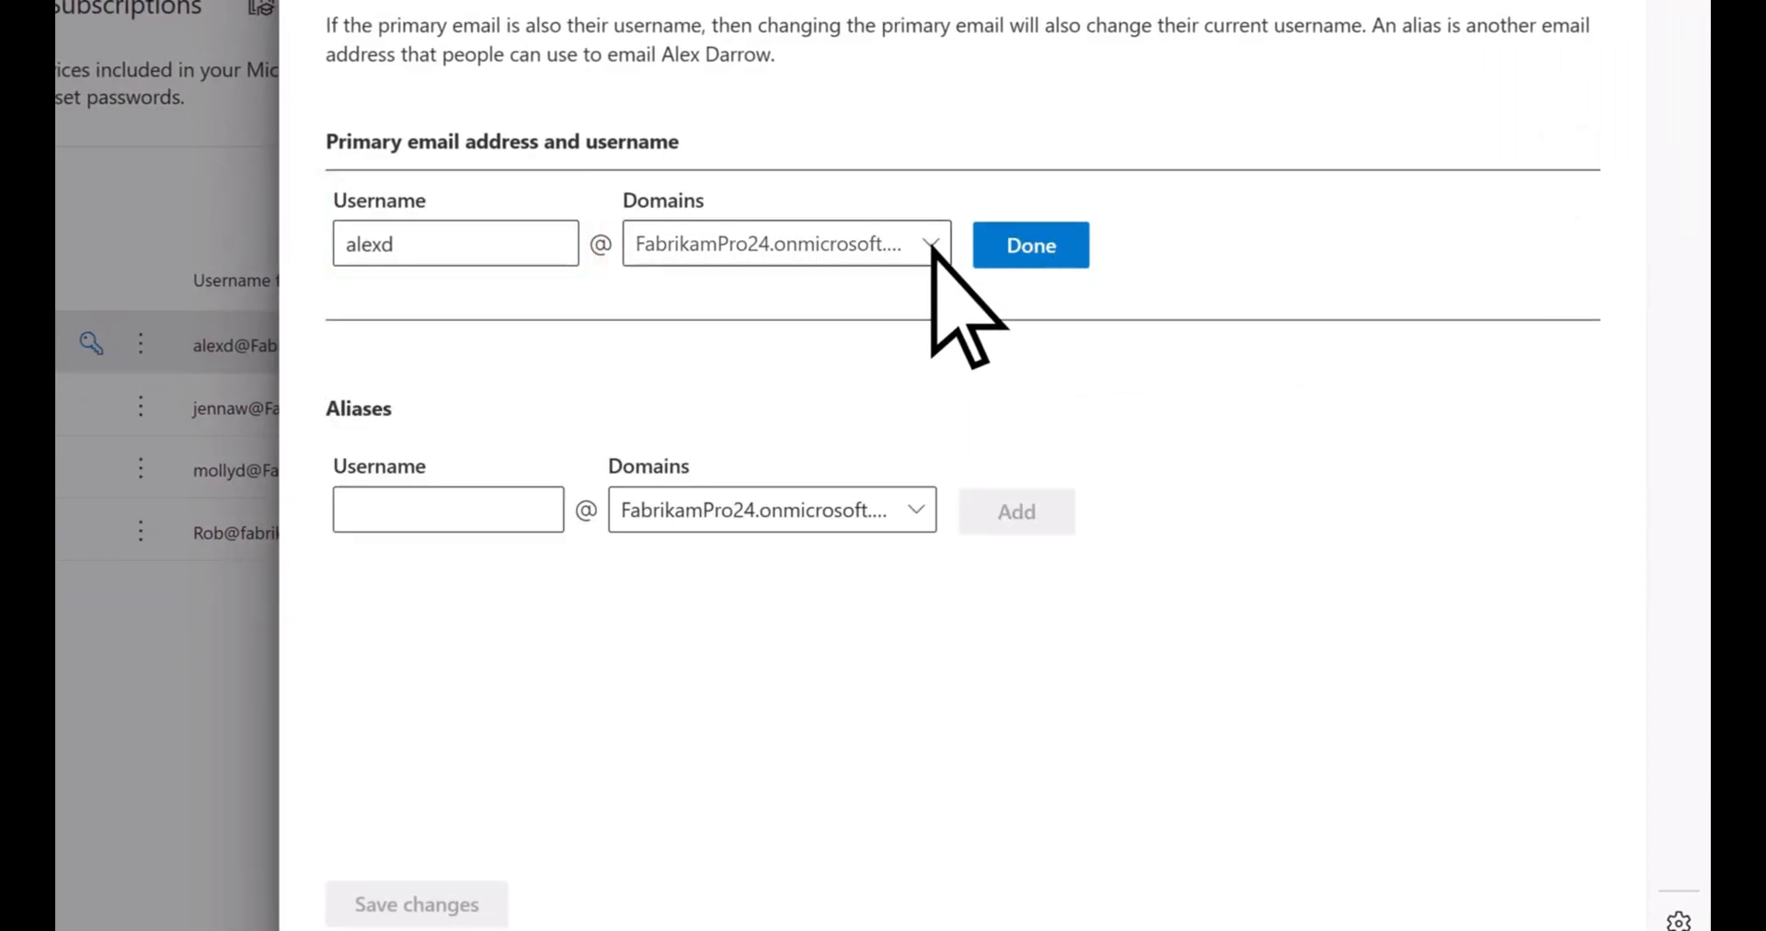
left_click(932, 246)
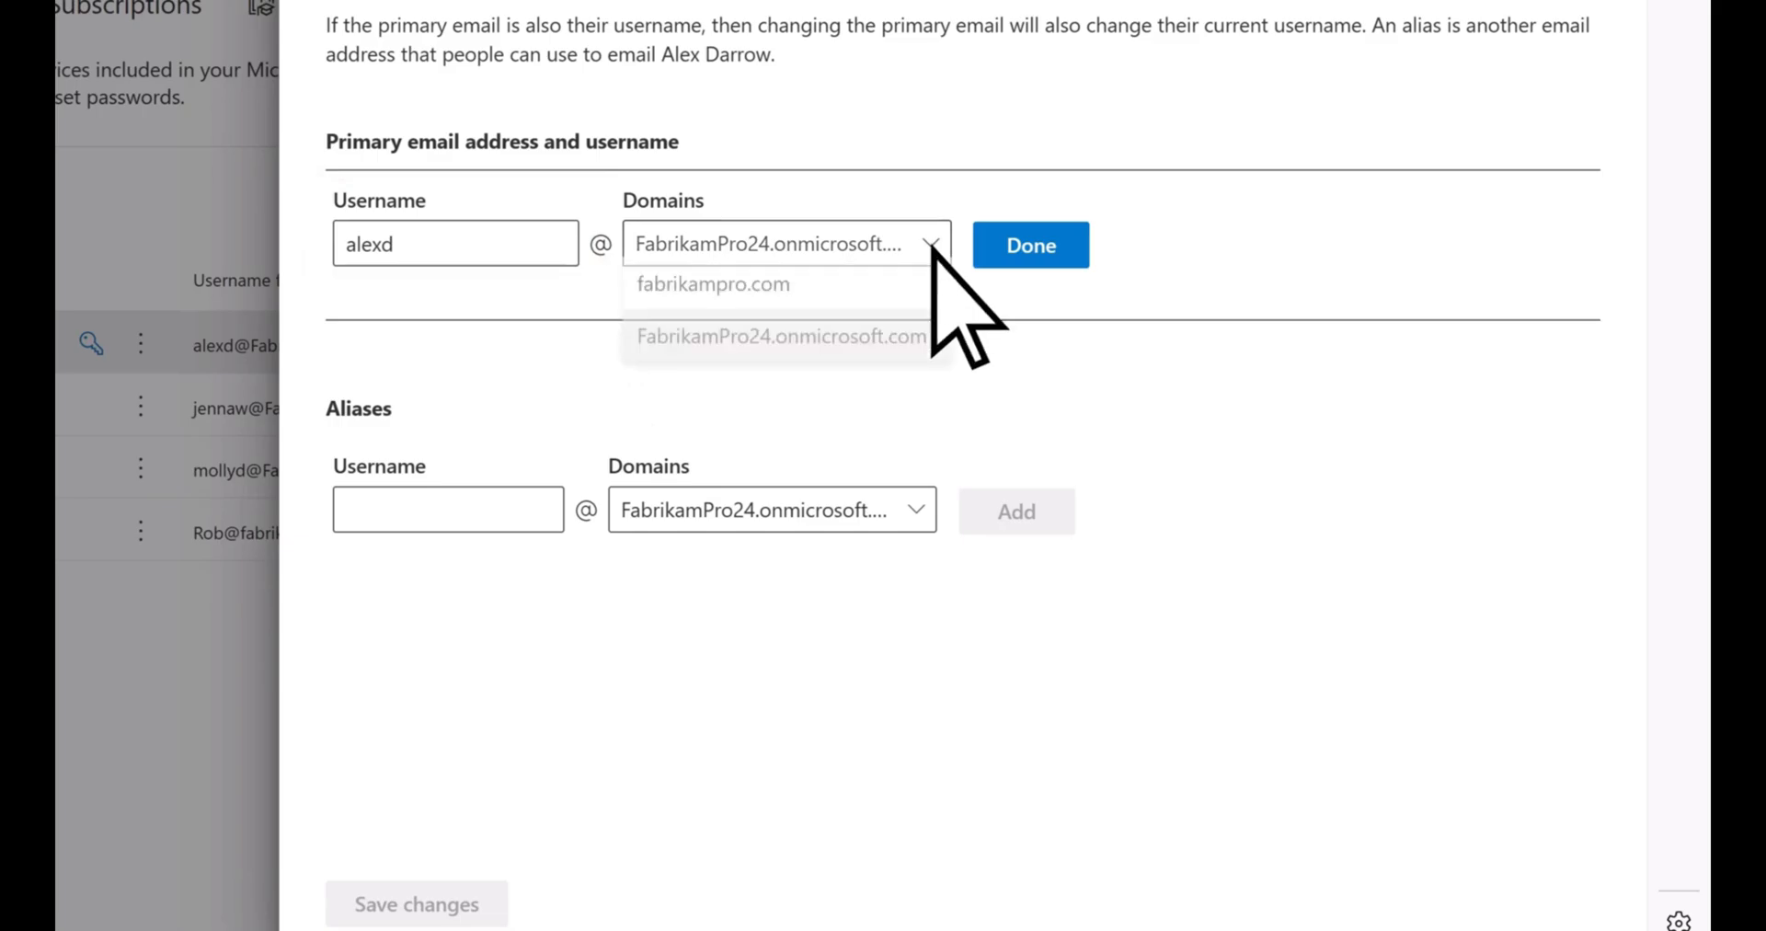
left_click(807, 296)
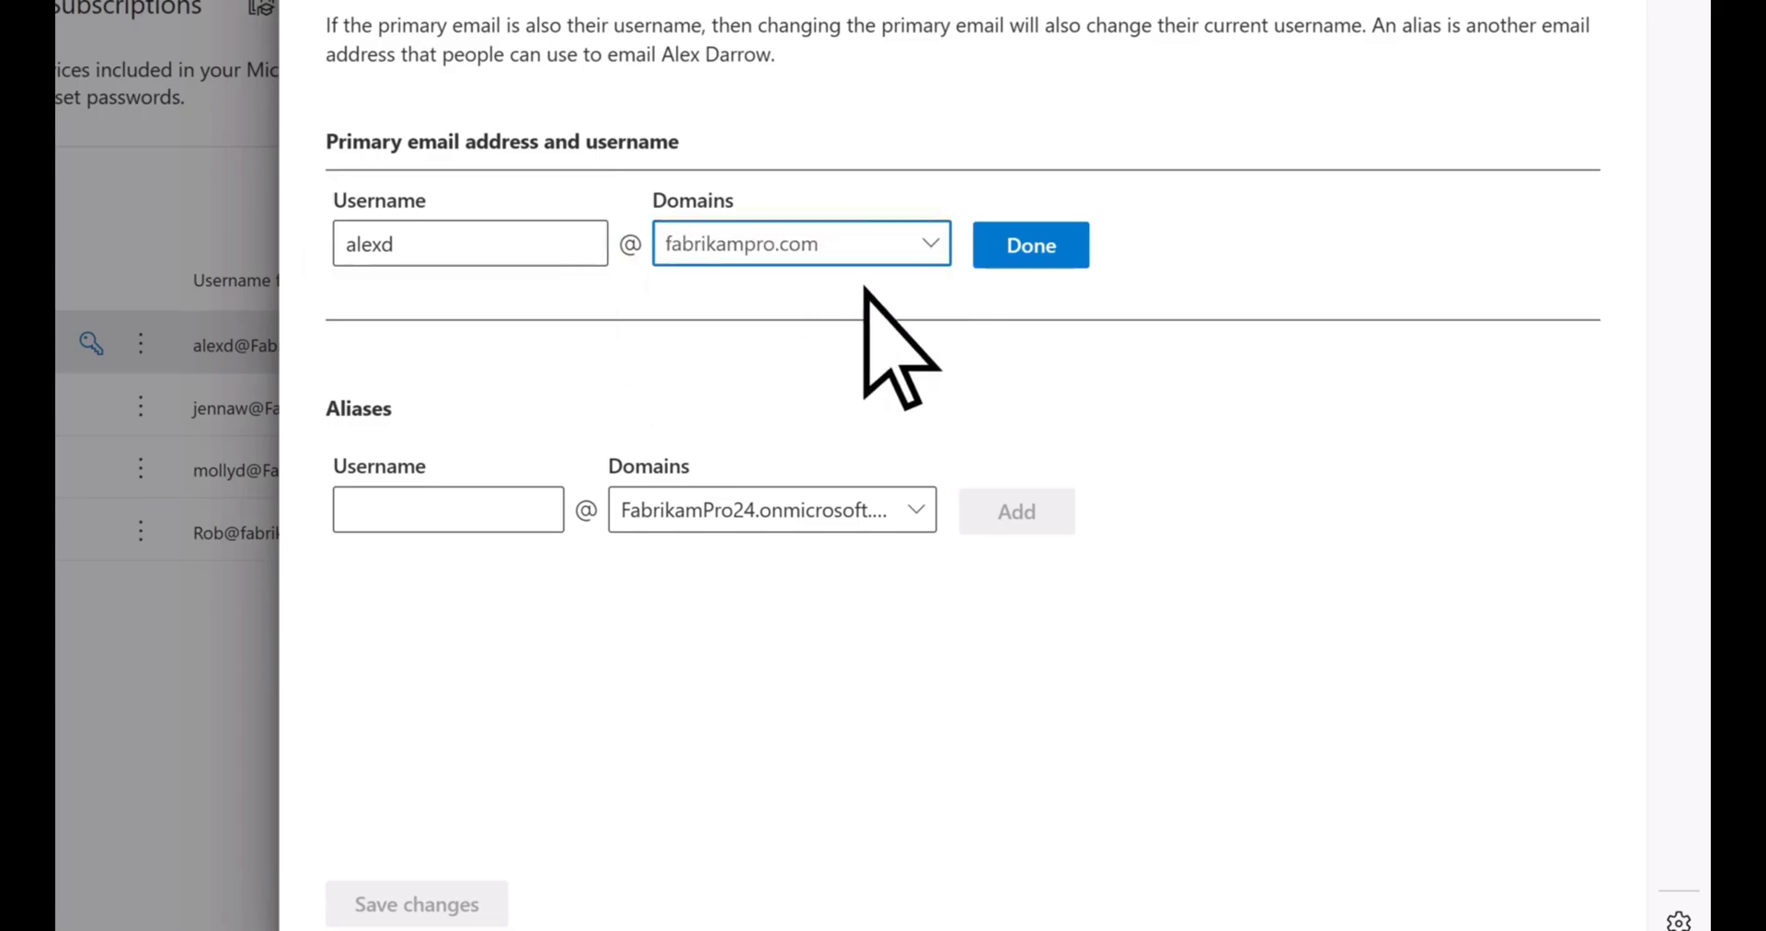
left_click(995, 251)
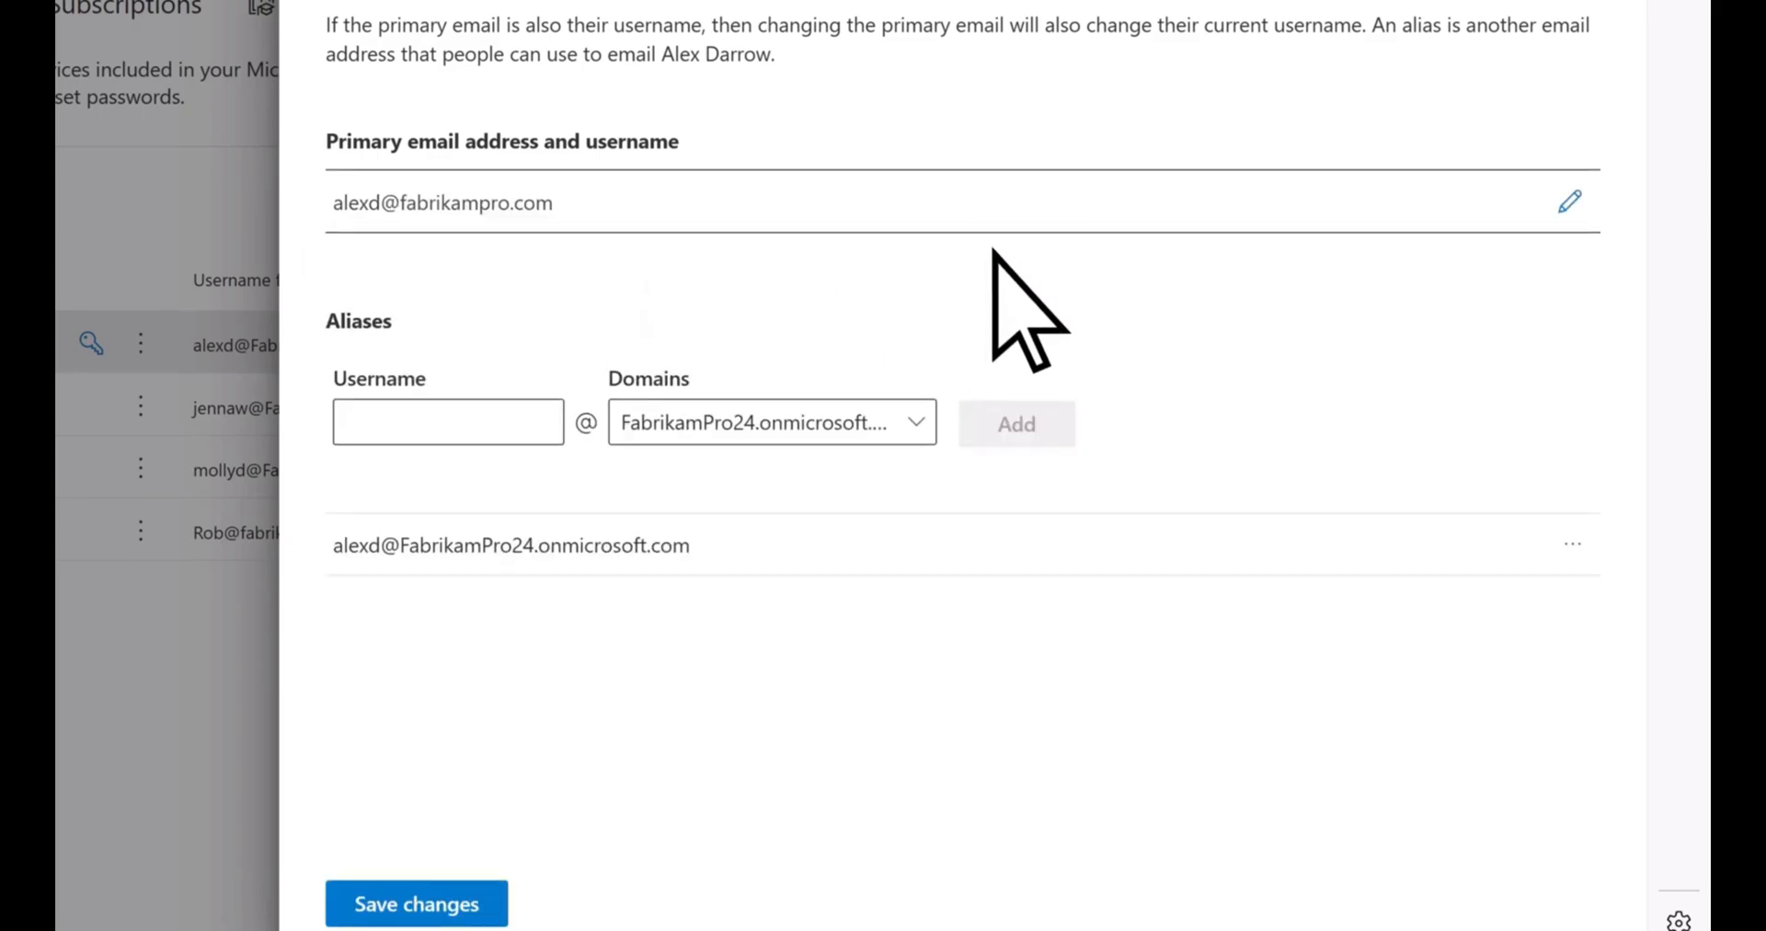
left_click(487, 814)
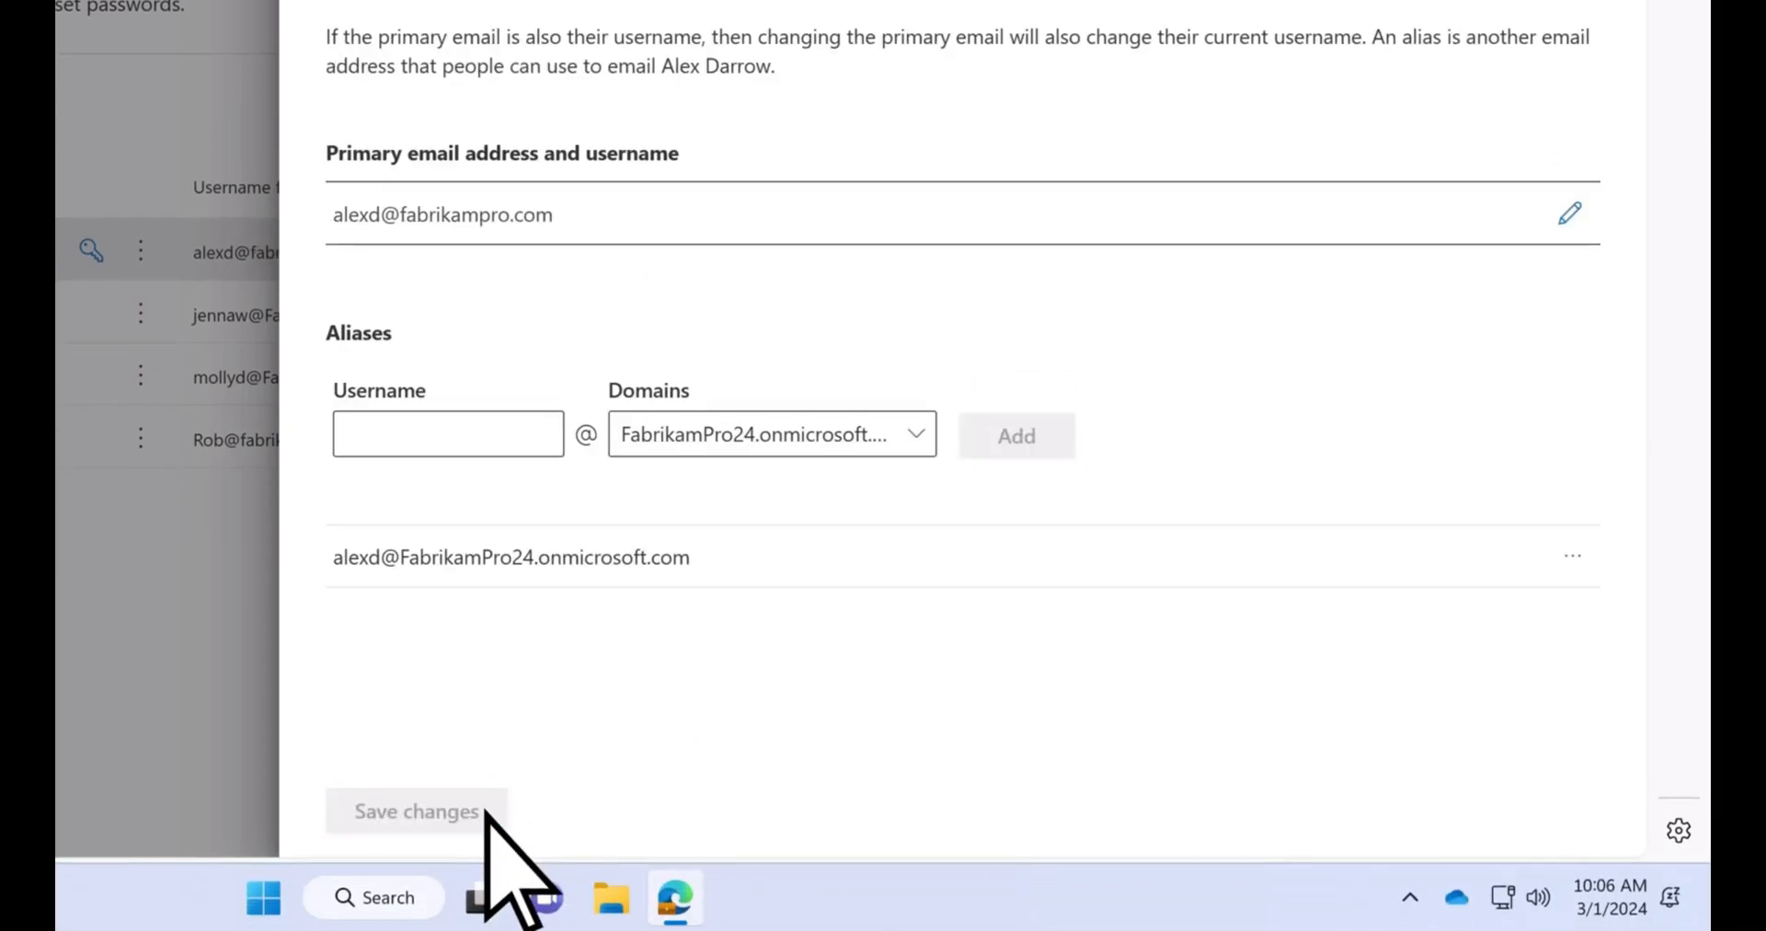
left_click(1617, 35)
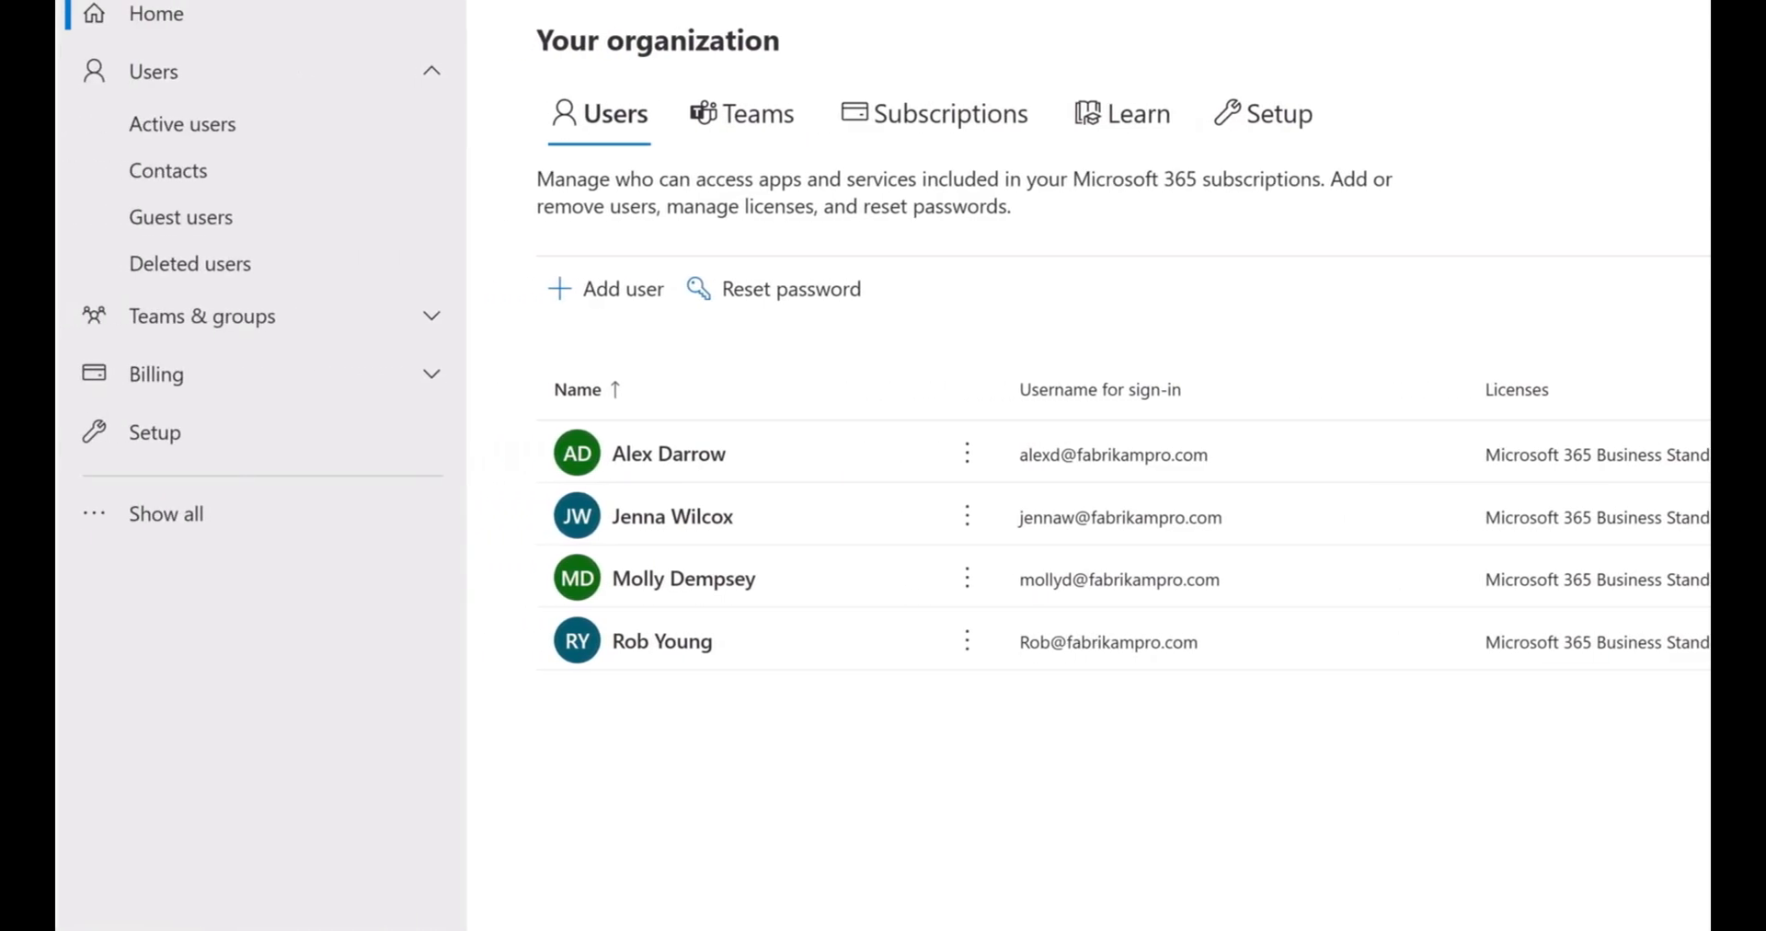
Resume the incomplete setup of the fabrikampro.com domain from the Domains settings and finish it
left_click(210, 515)
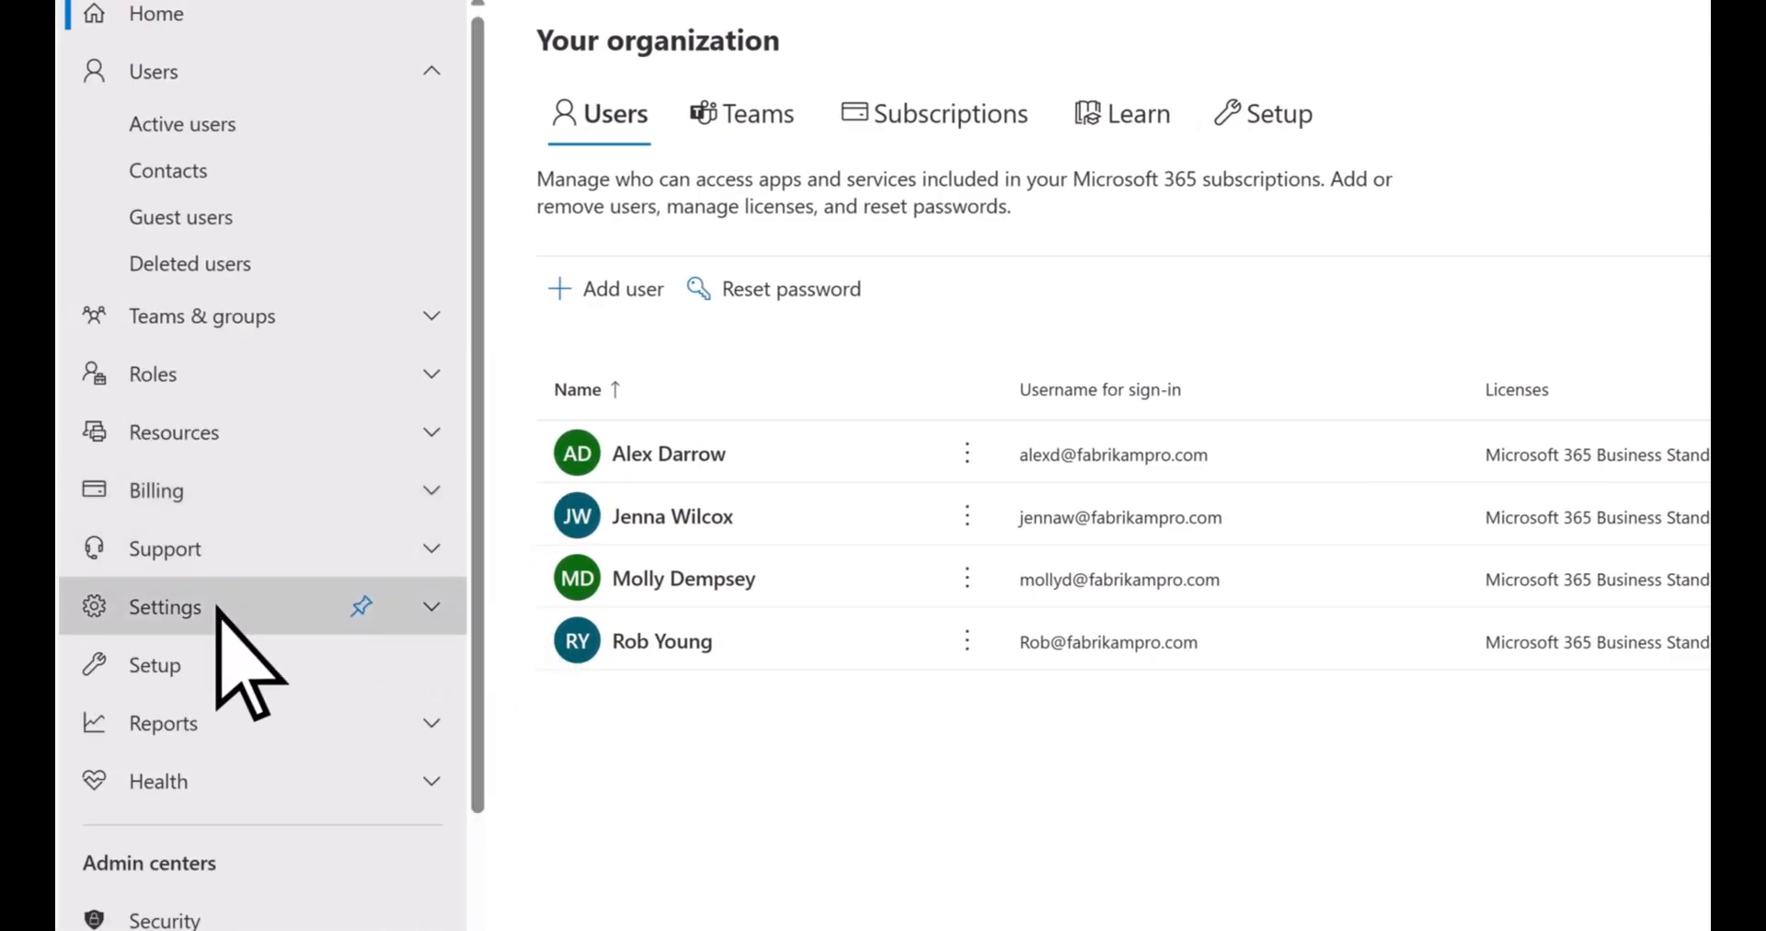
left_click(217, 607)
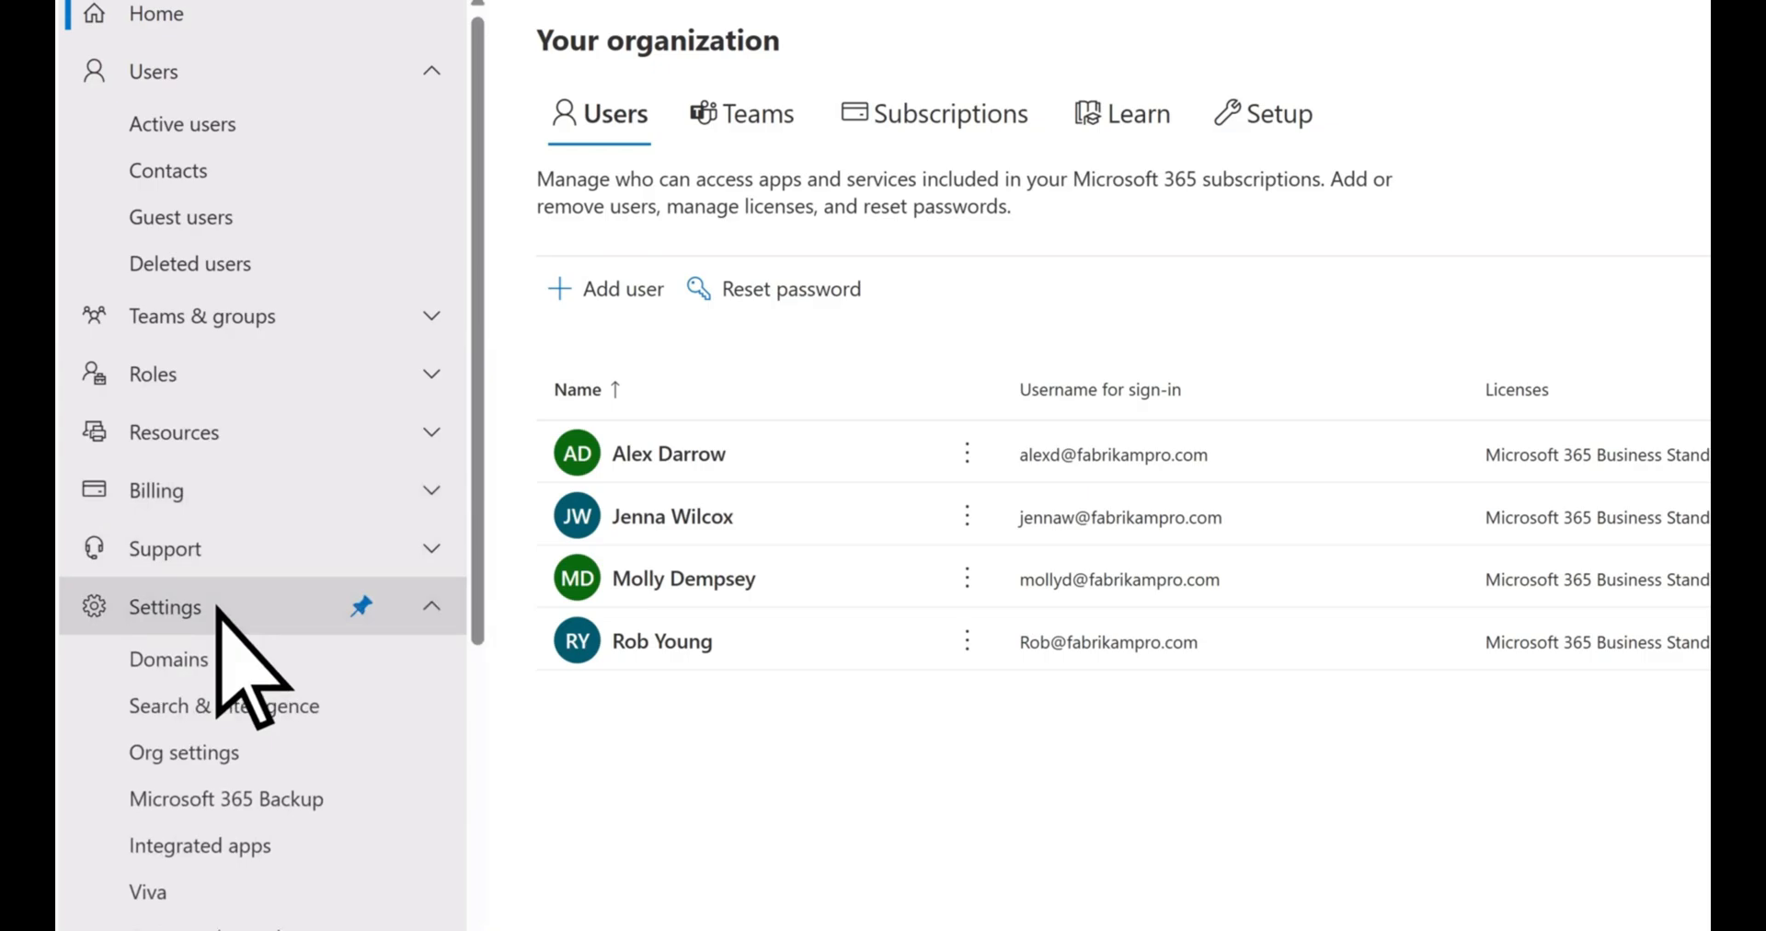
left_click(224, 662)
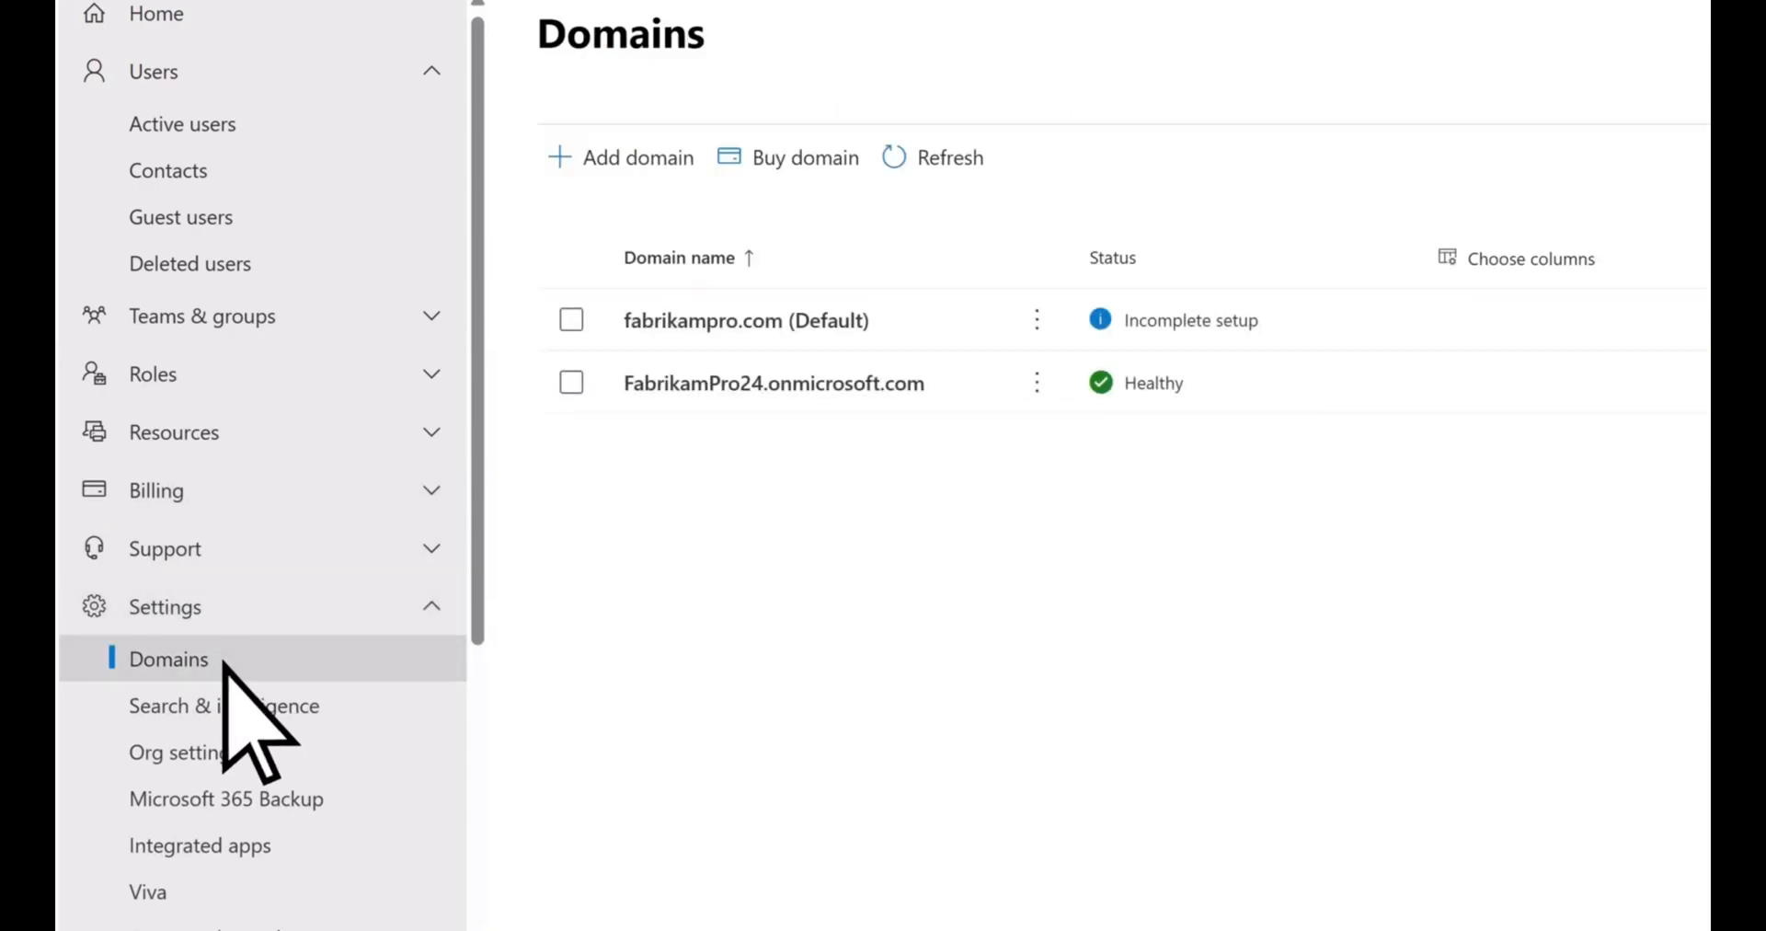
left_click(741, 324)
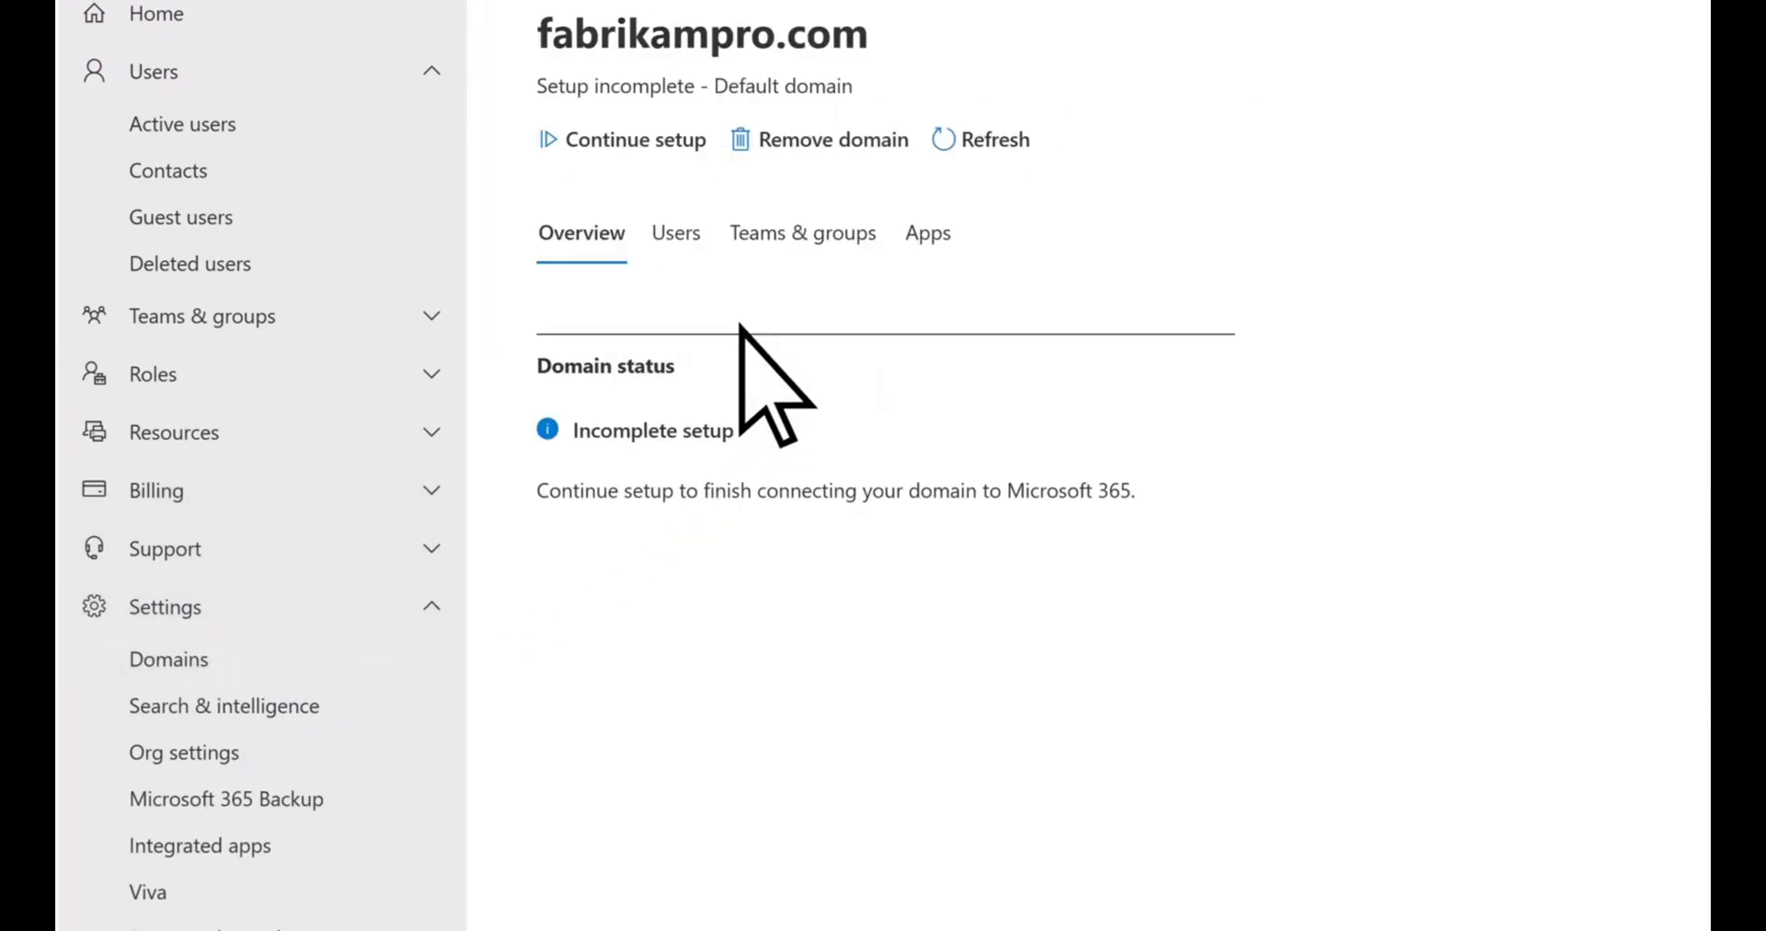
left_click(550, 141)
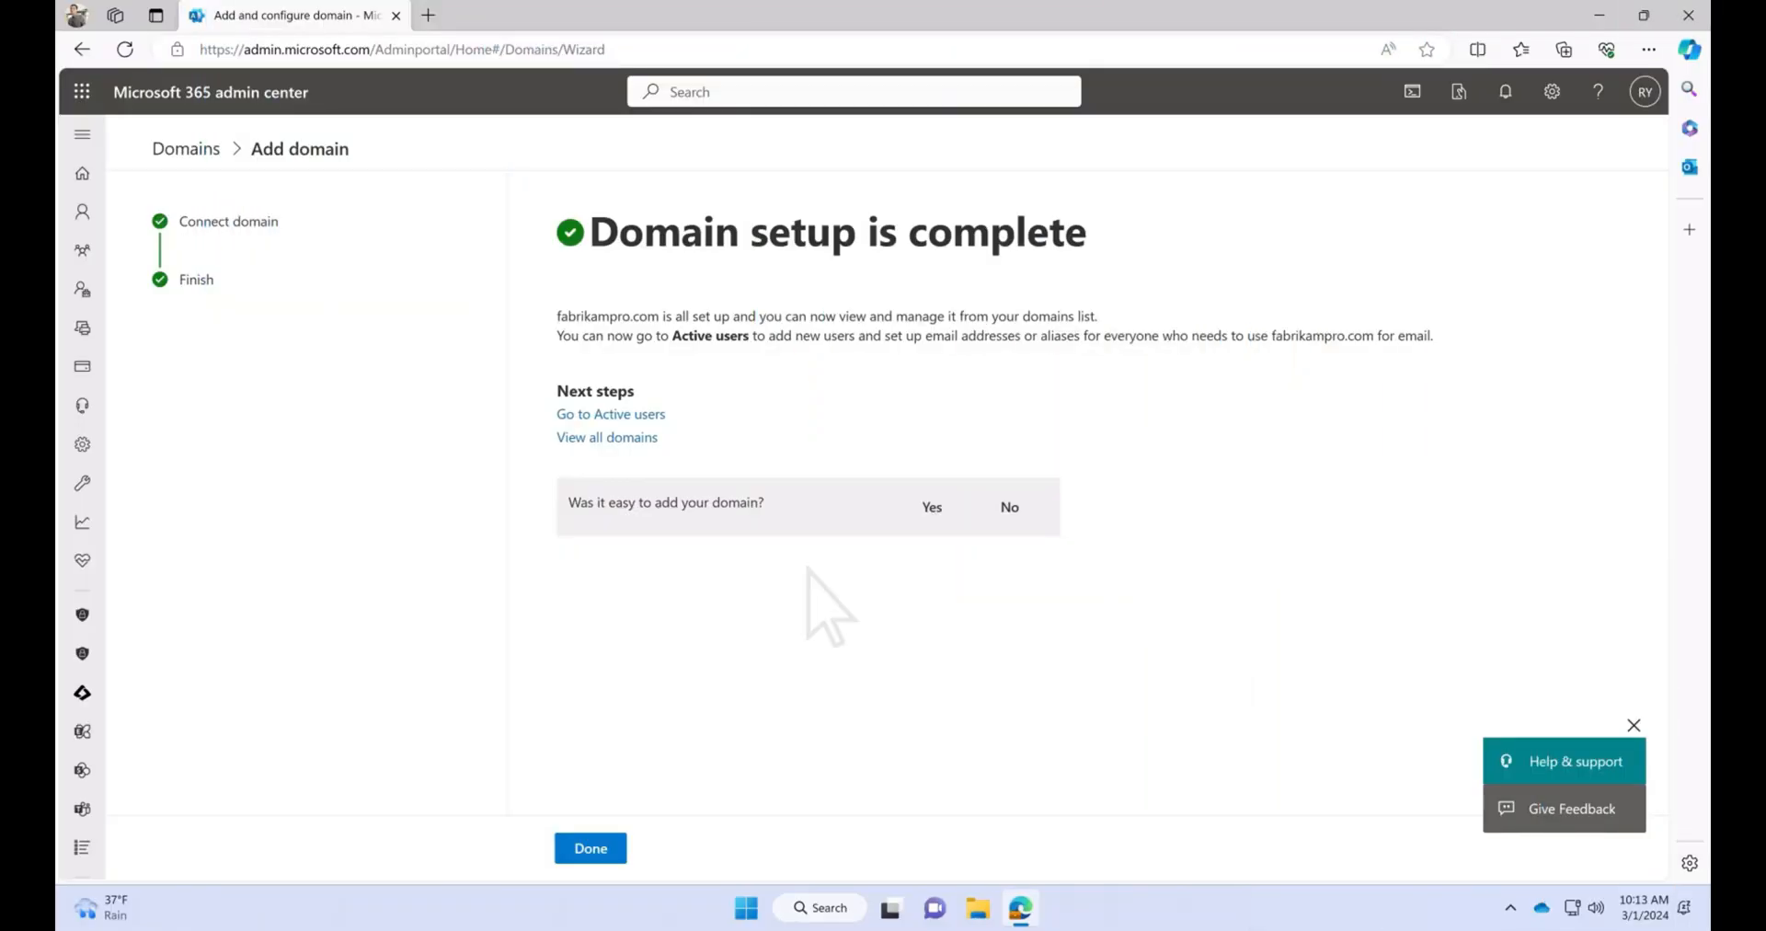
left_click(614, 850)
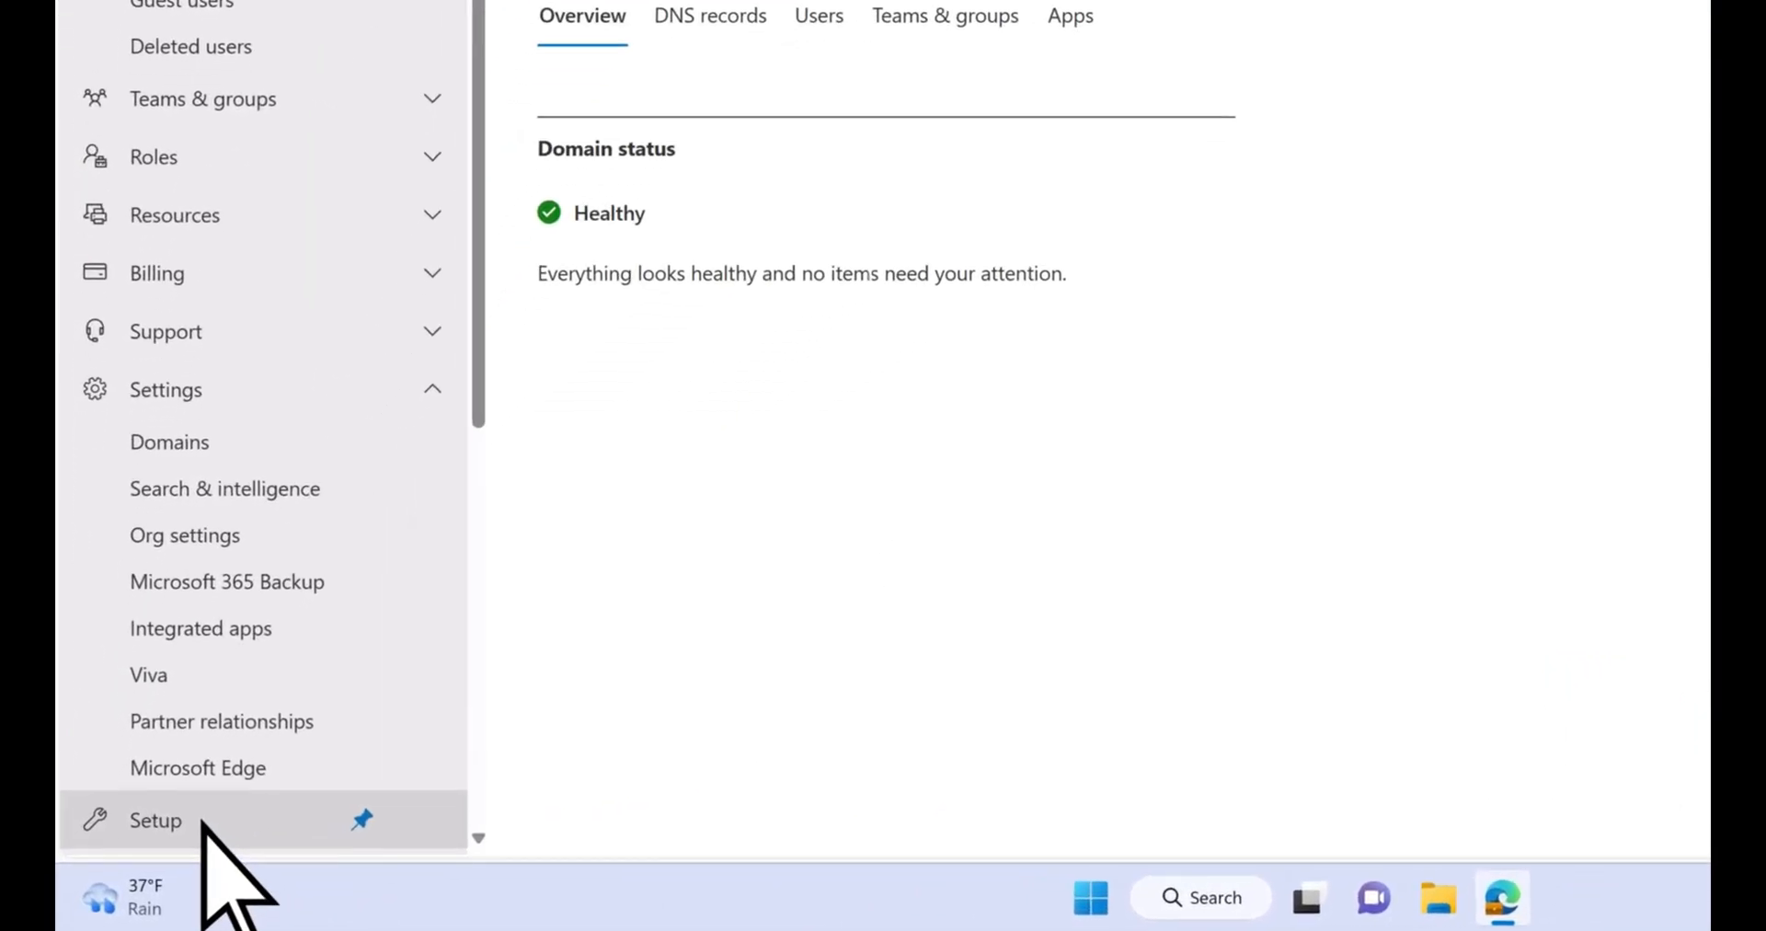
Open the admin center's Setup page and review the featured collections and sign-in and security tasks
left_click(201, 821)
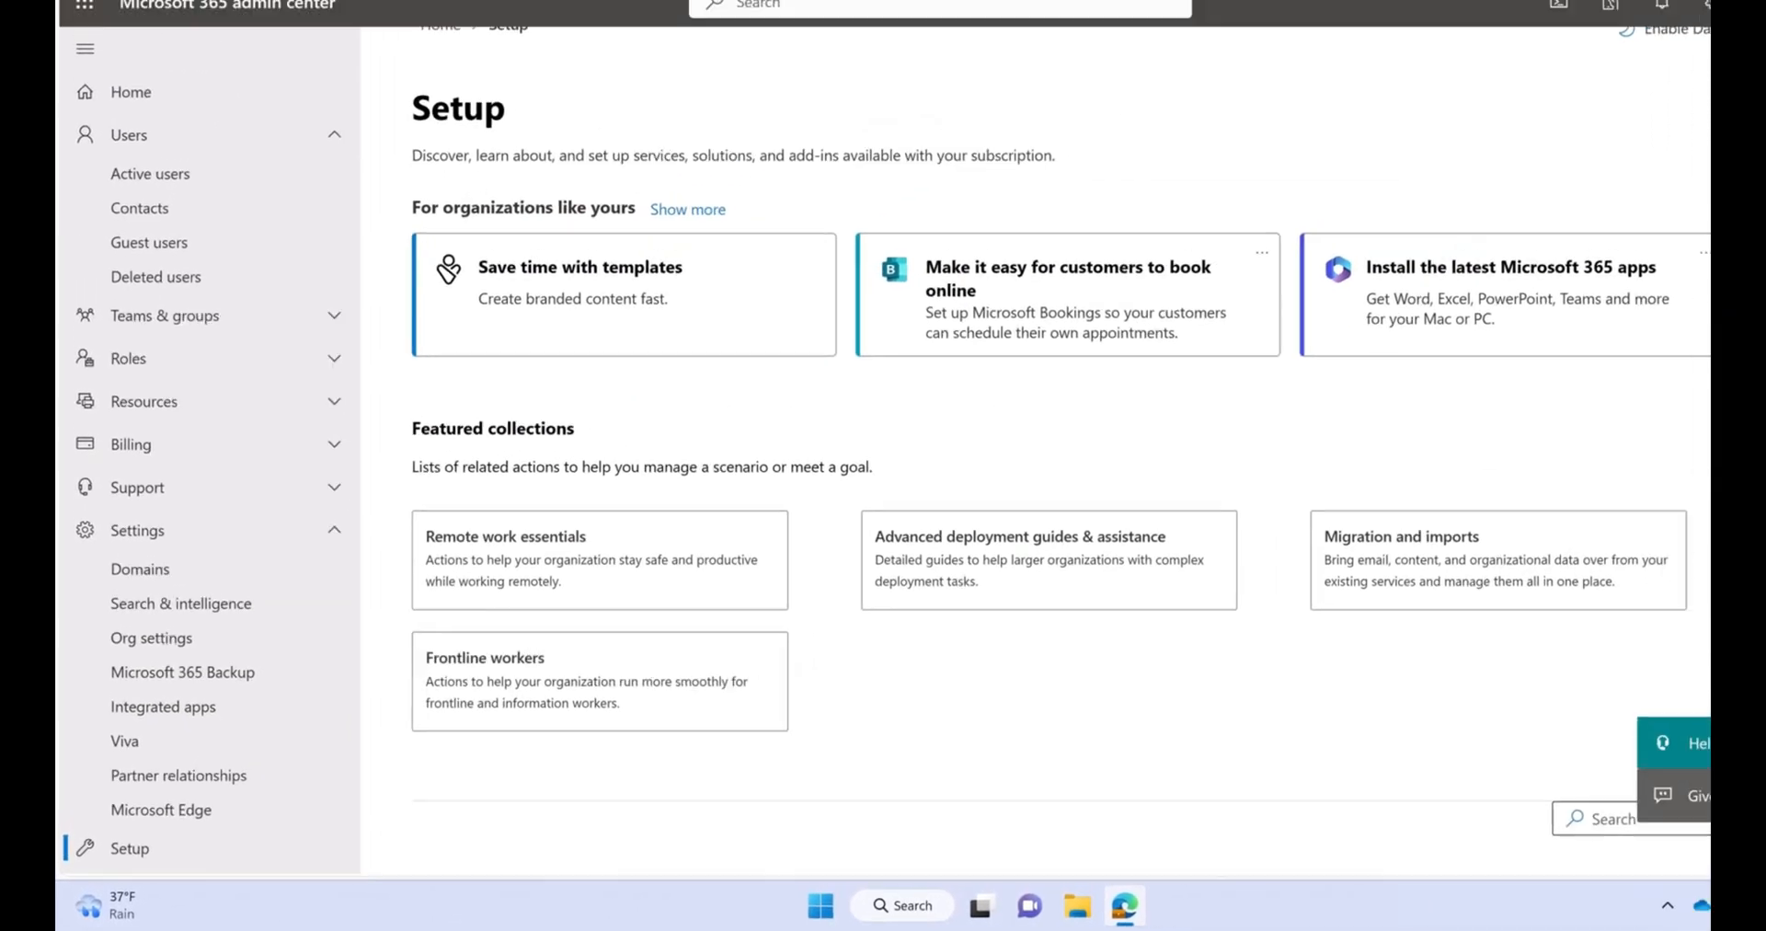
scroll(1021, 492, "down", 4)
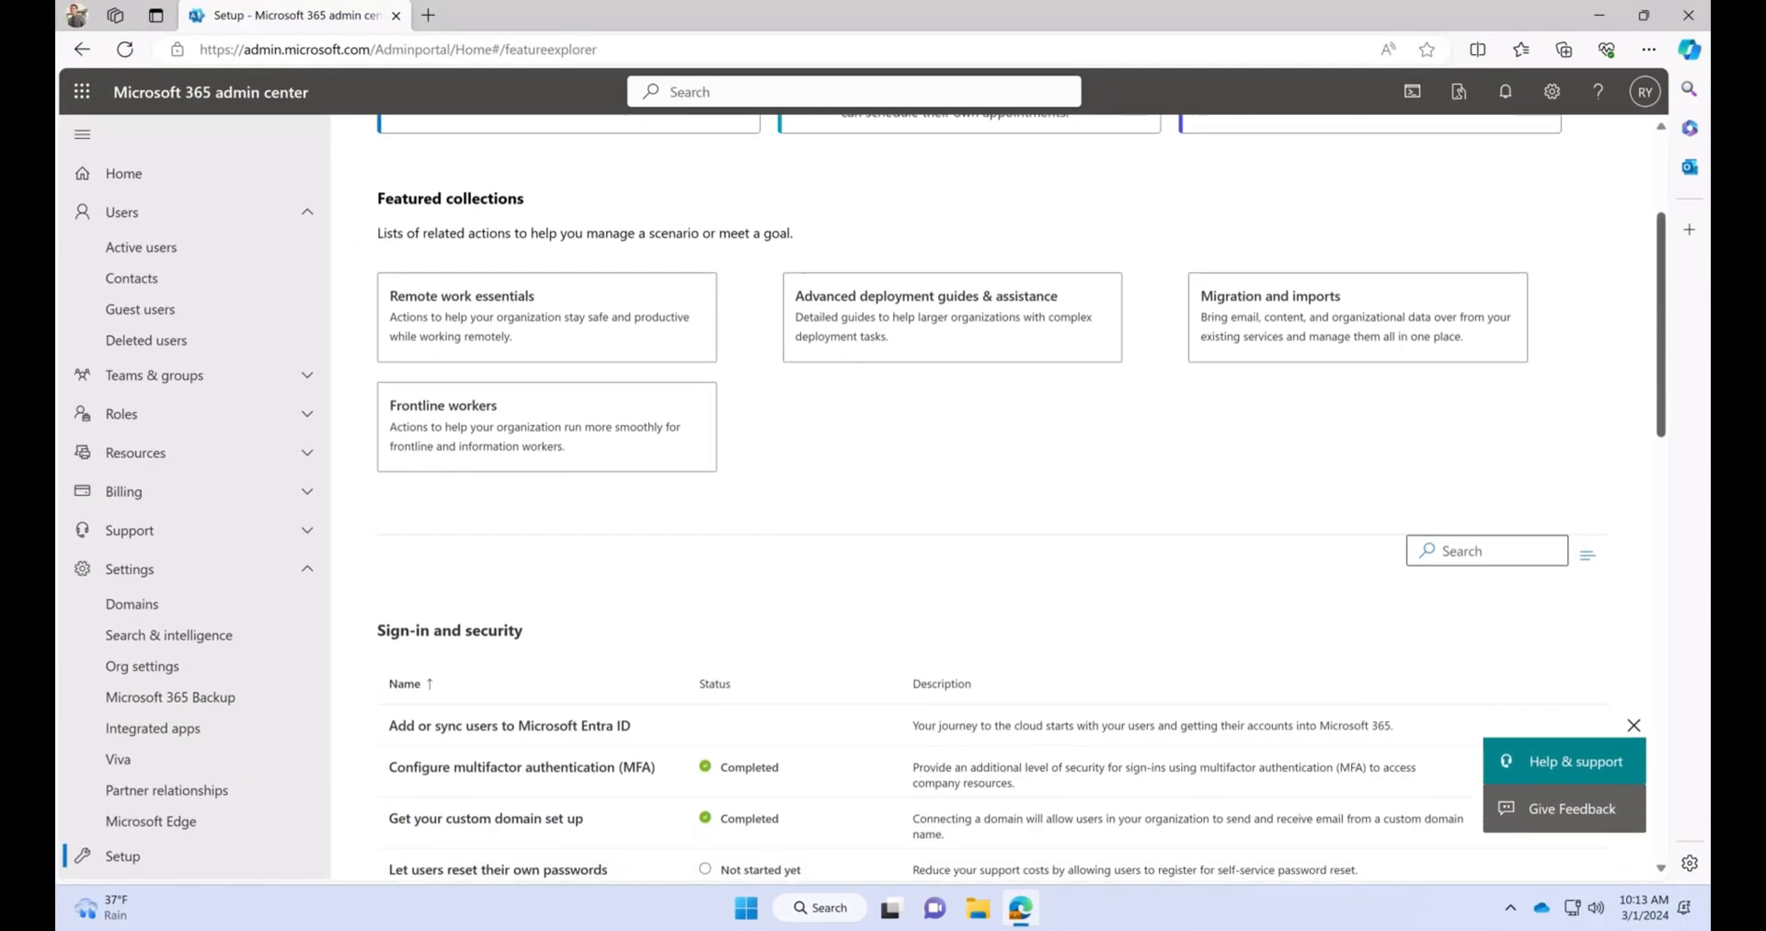